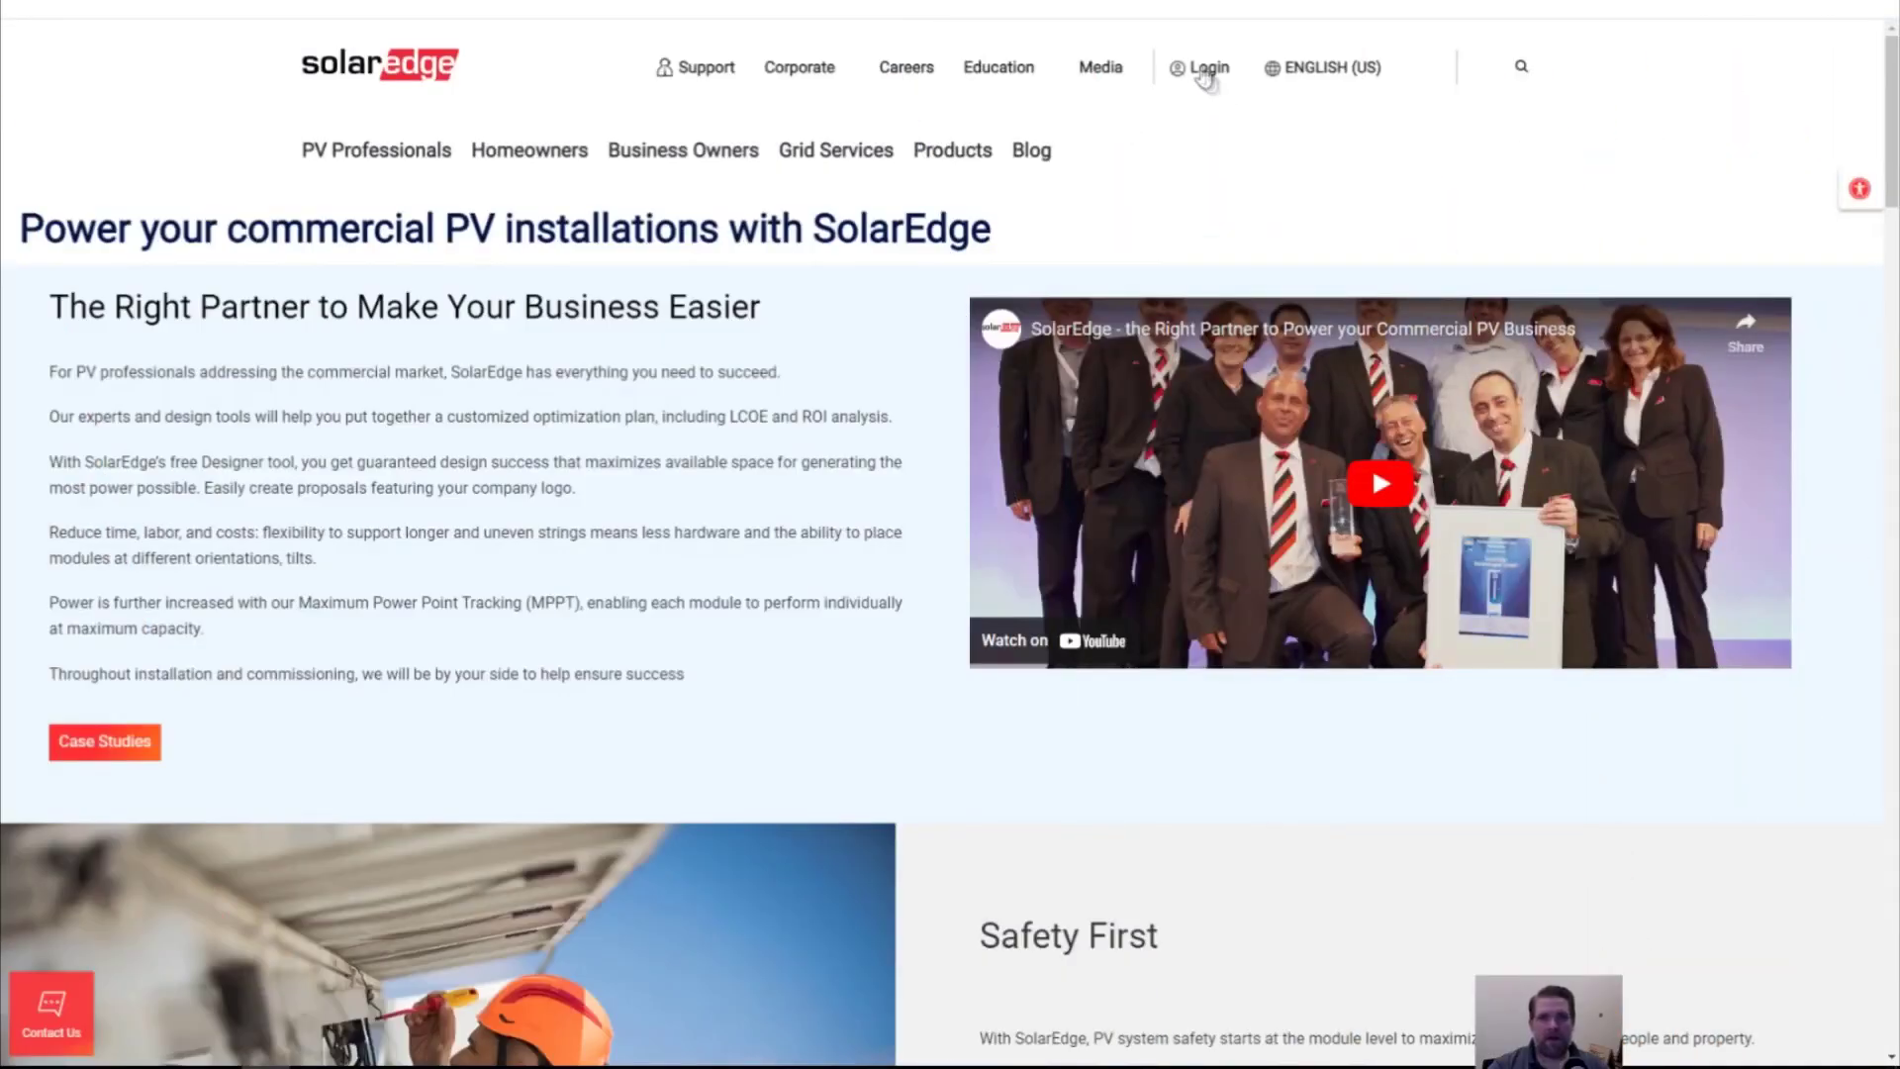
Open the Designer tool from the Login menu on the SolarEdge website
mouse_move(1210, 69)
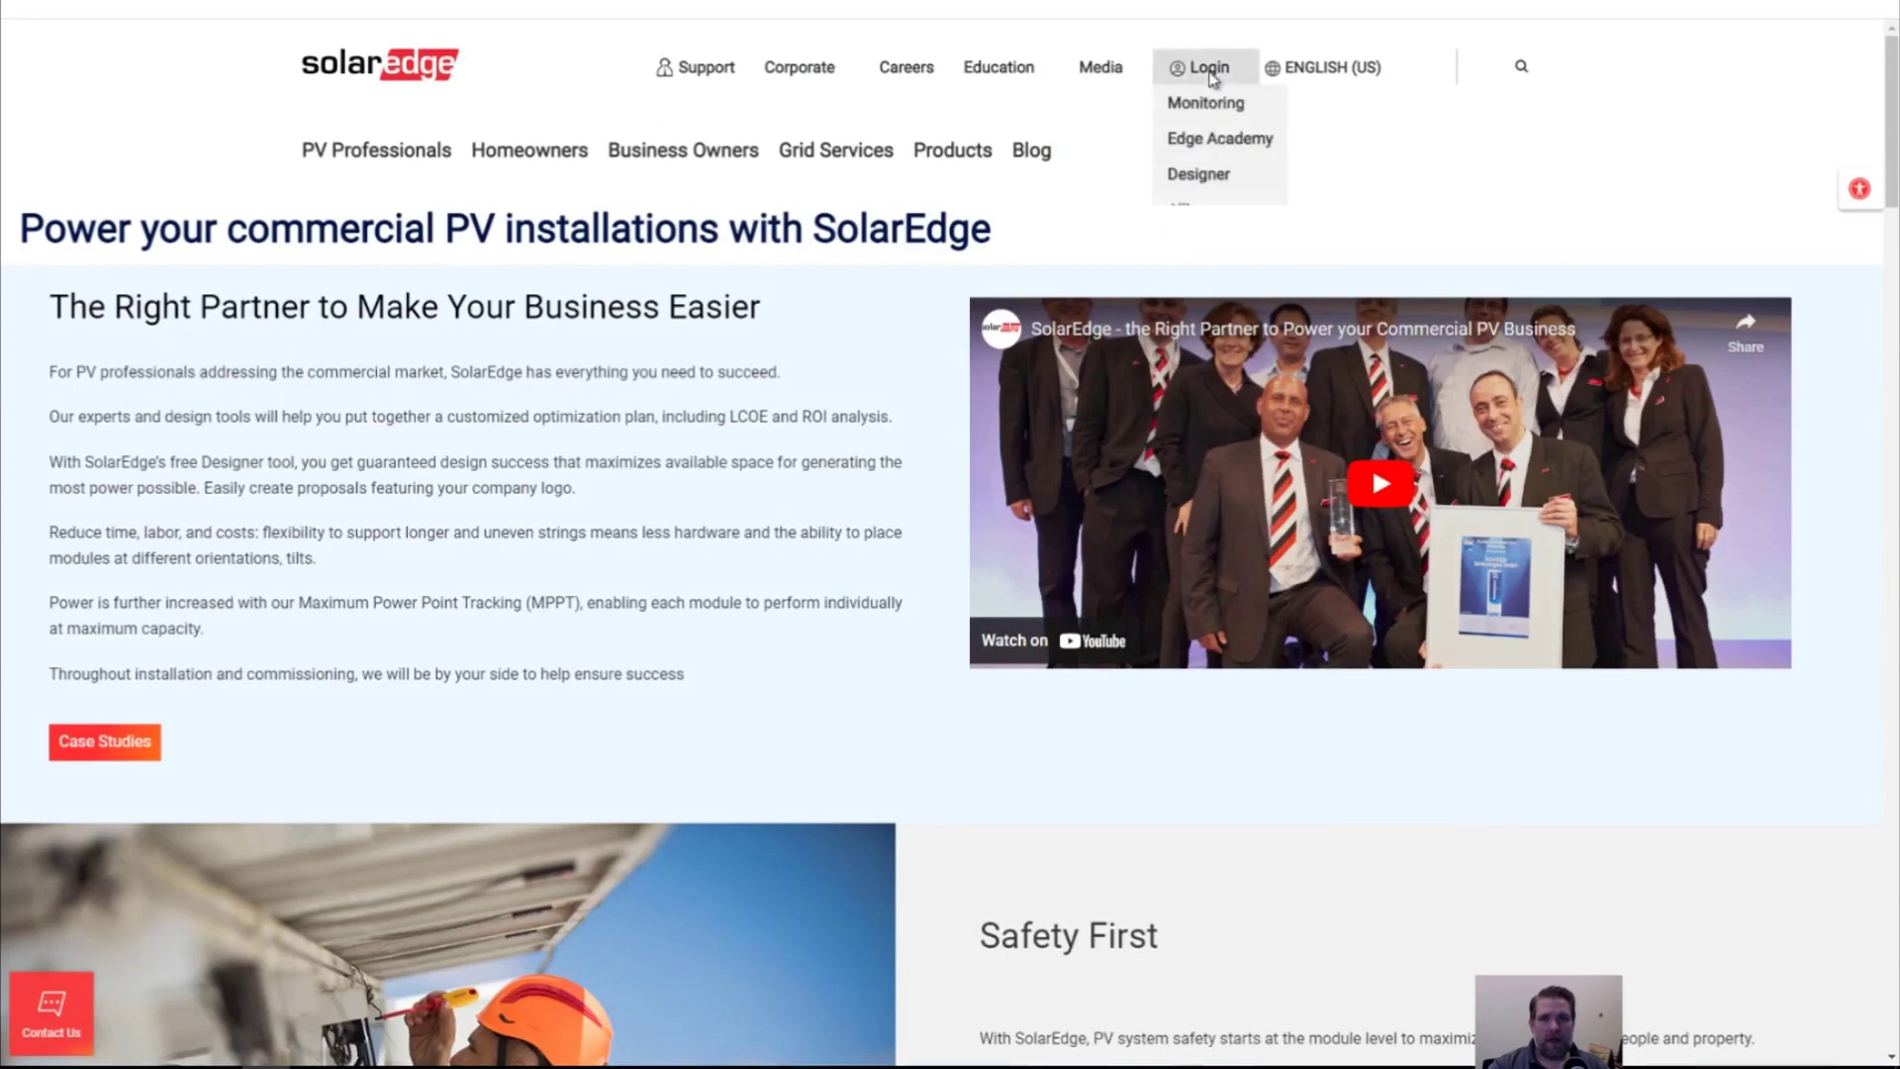
left_click(1201, 172)
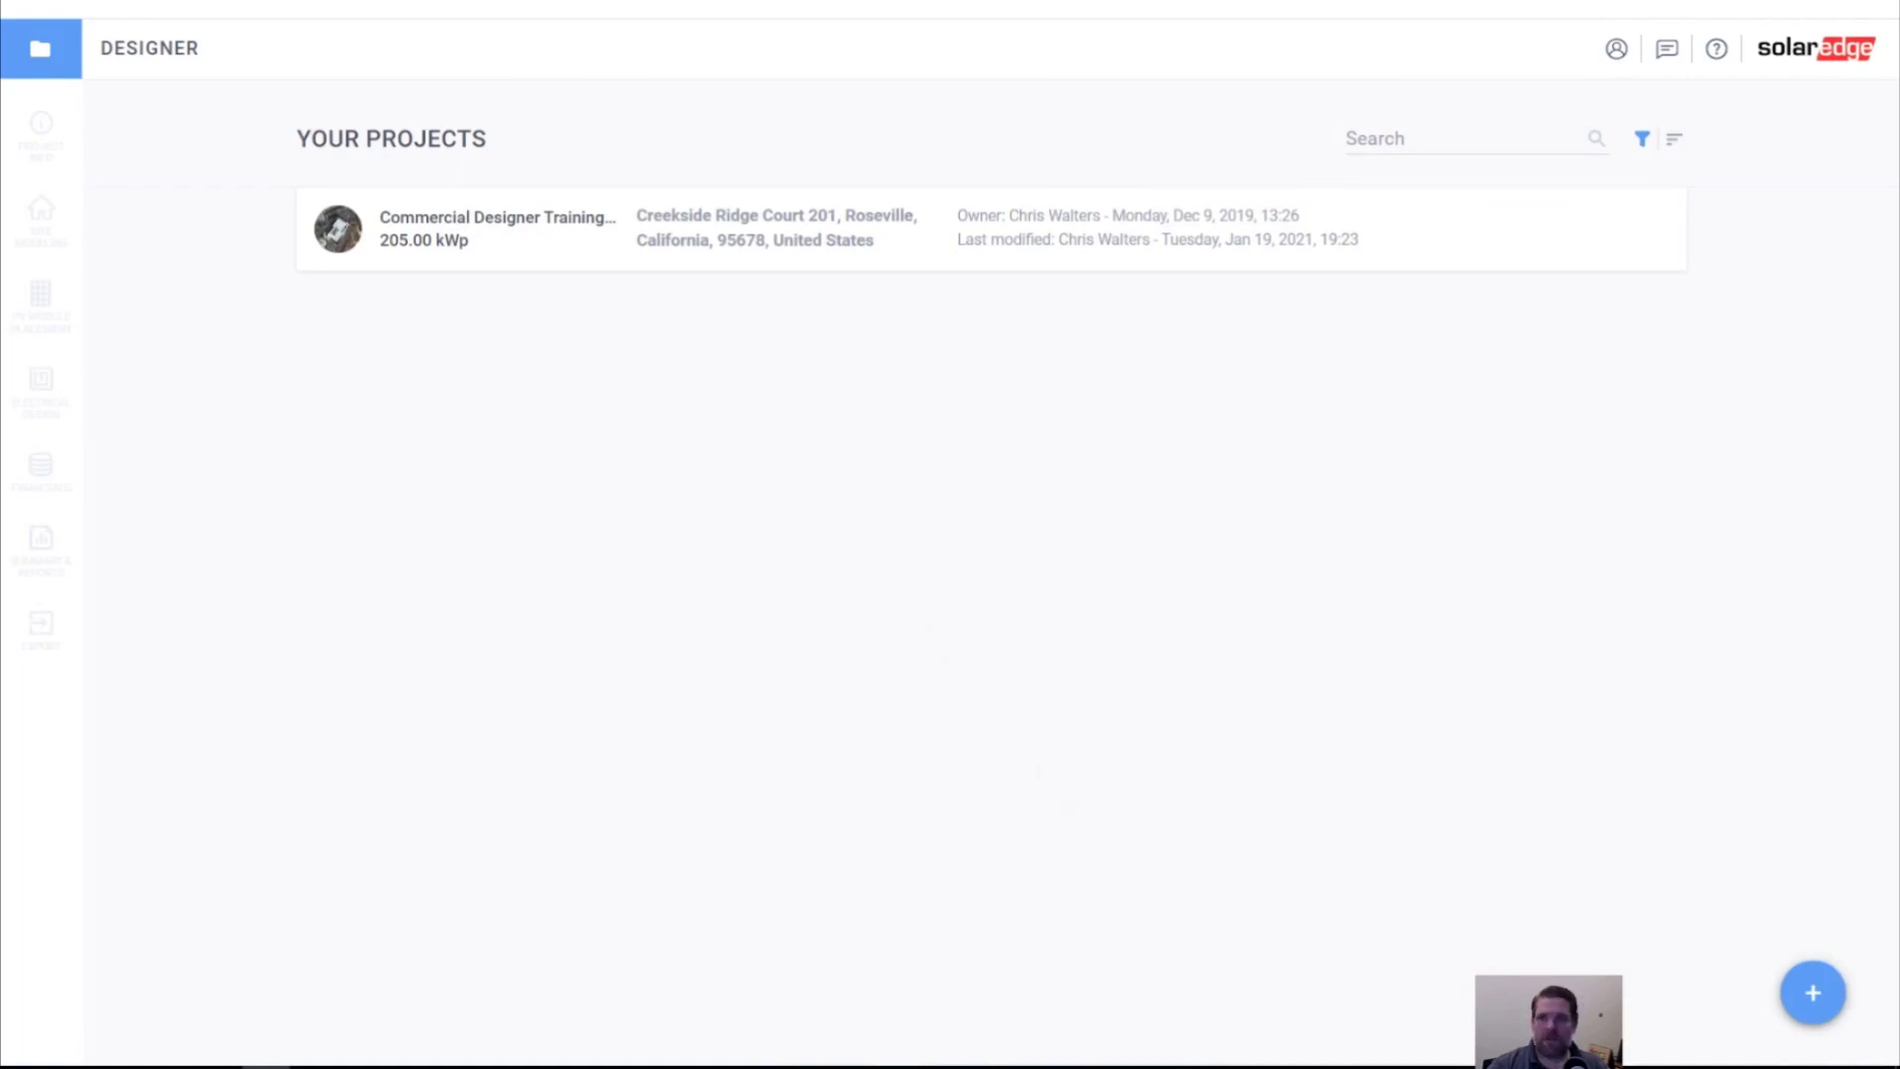
Start a new Commercial project from the blue + button
left_click(1833, 1008)
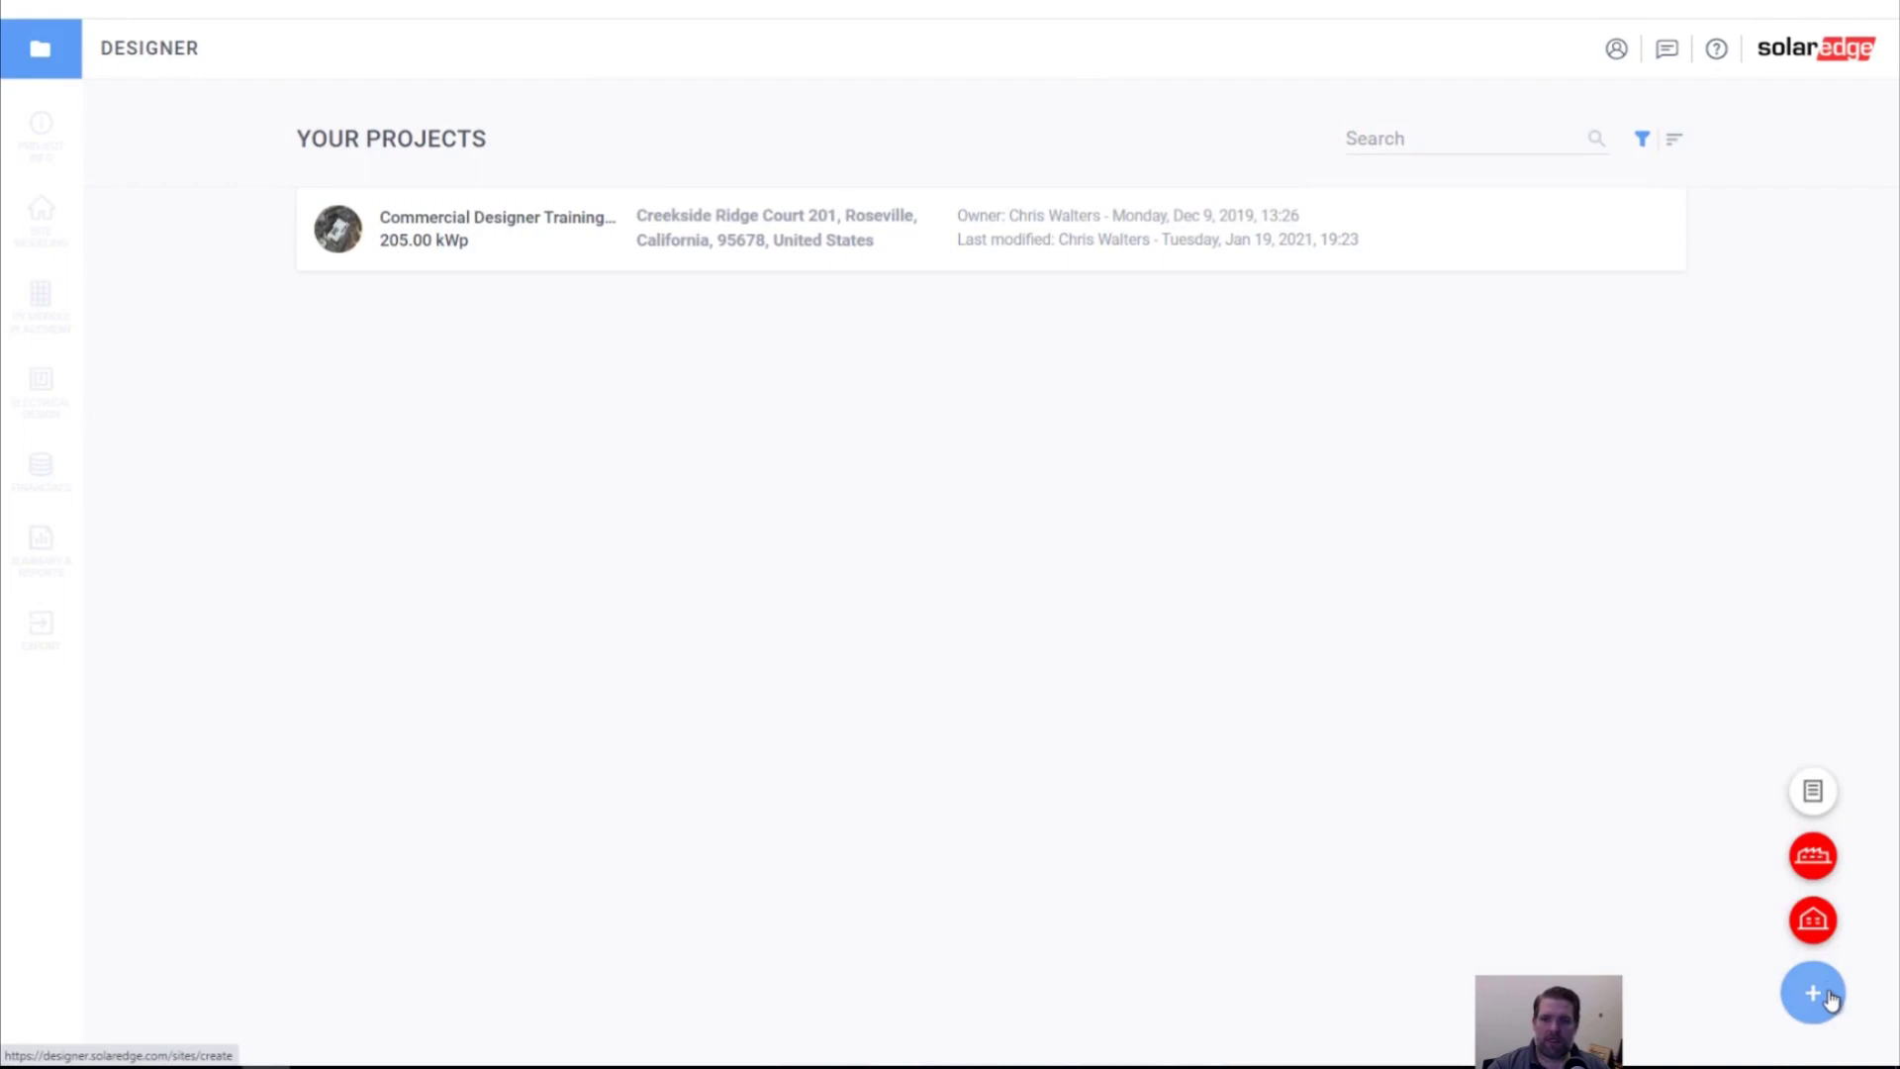
left_click(1815, 859)
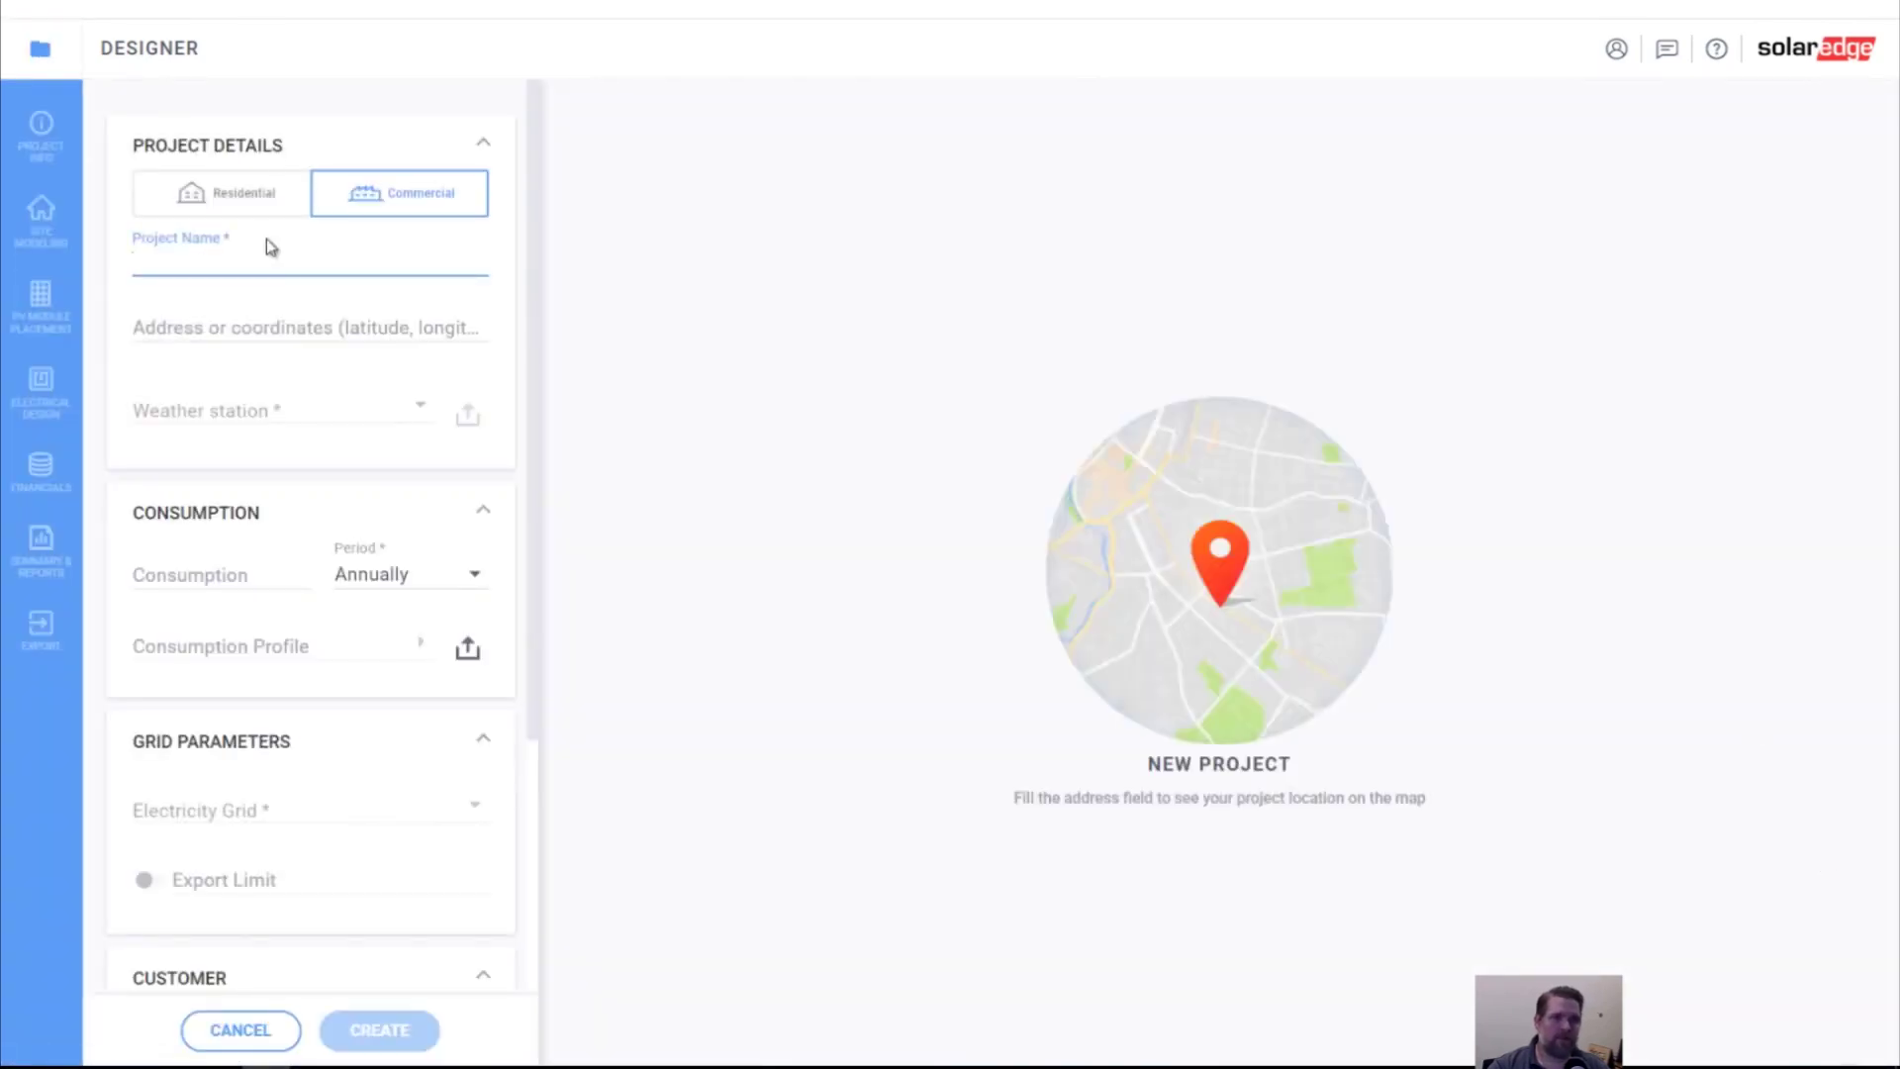
Name the project with the client's surname and the date 1/19/2023
type("Stewart")
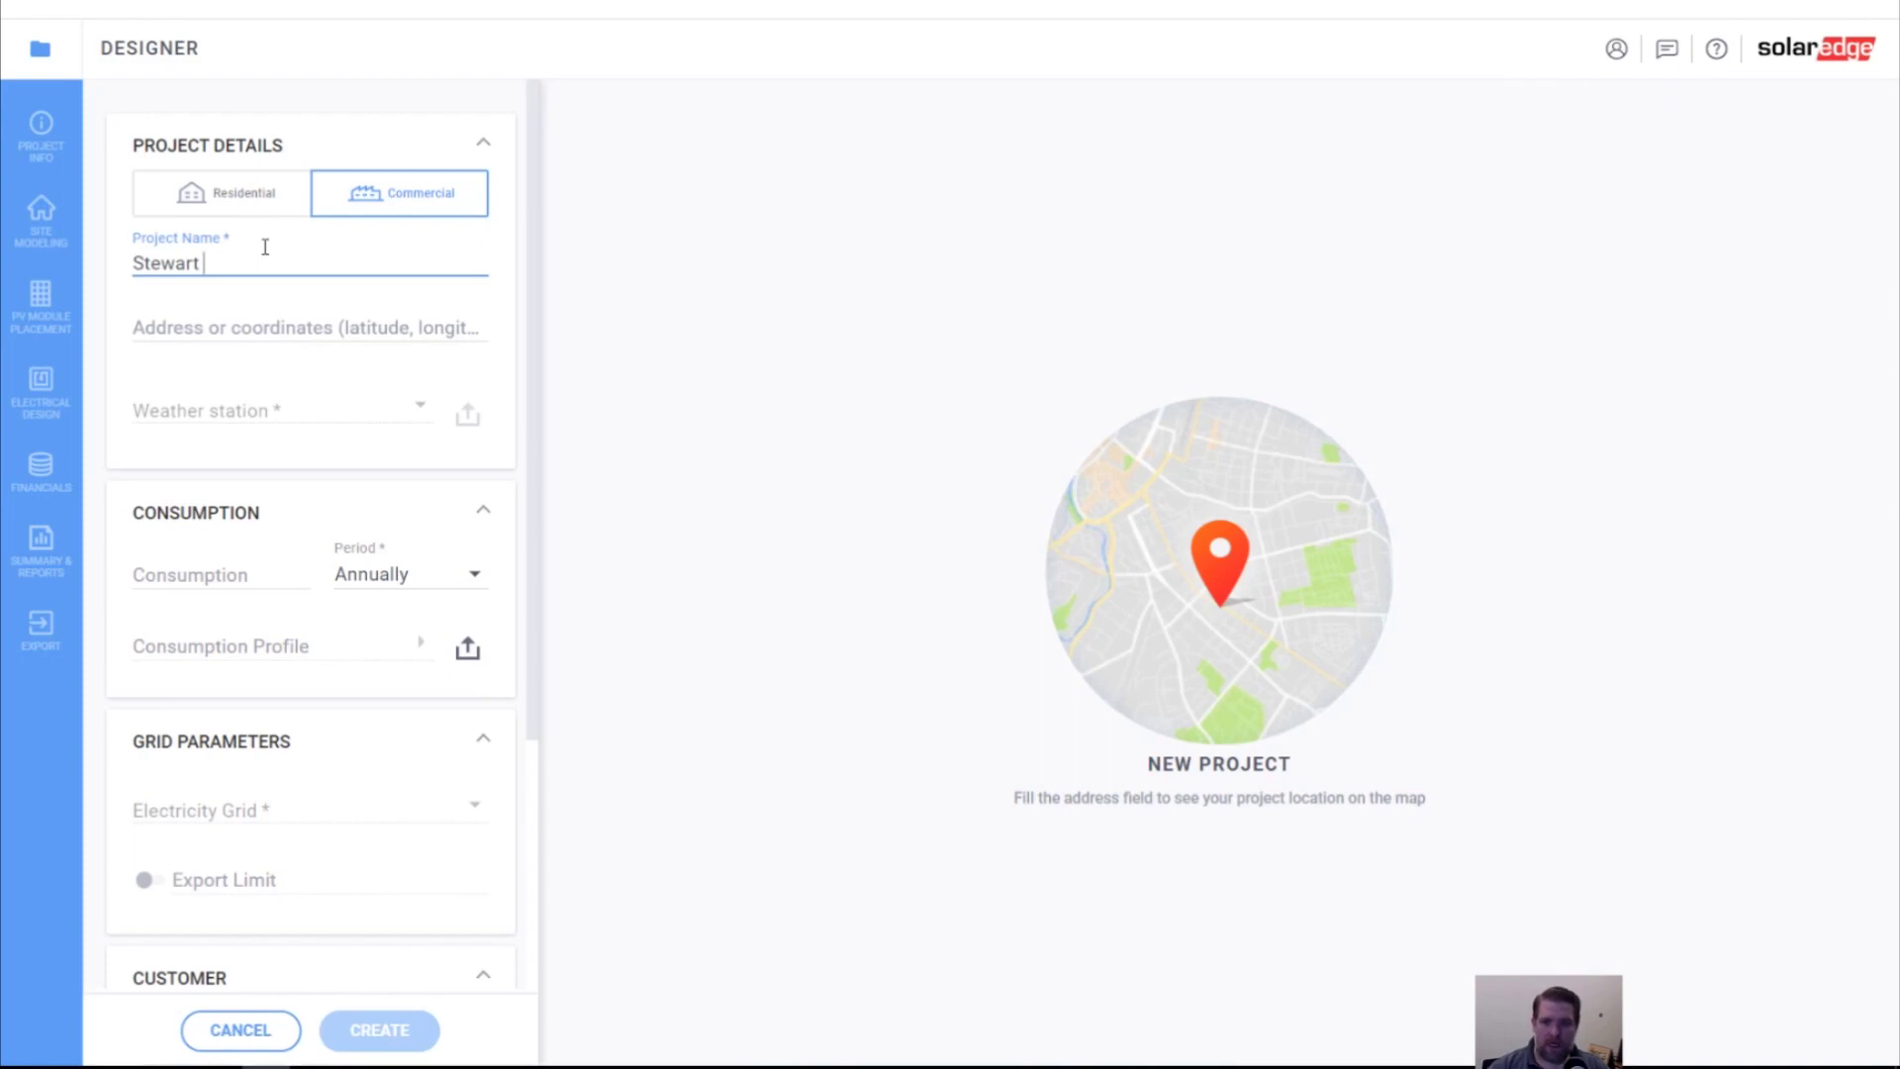
type("1/19/2023")
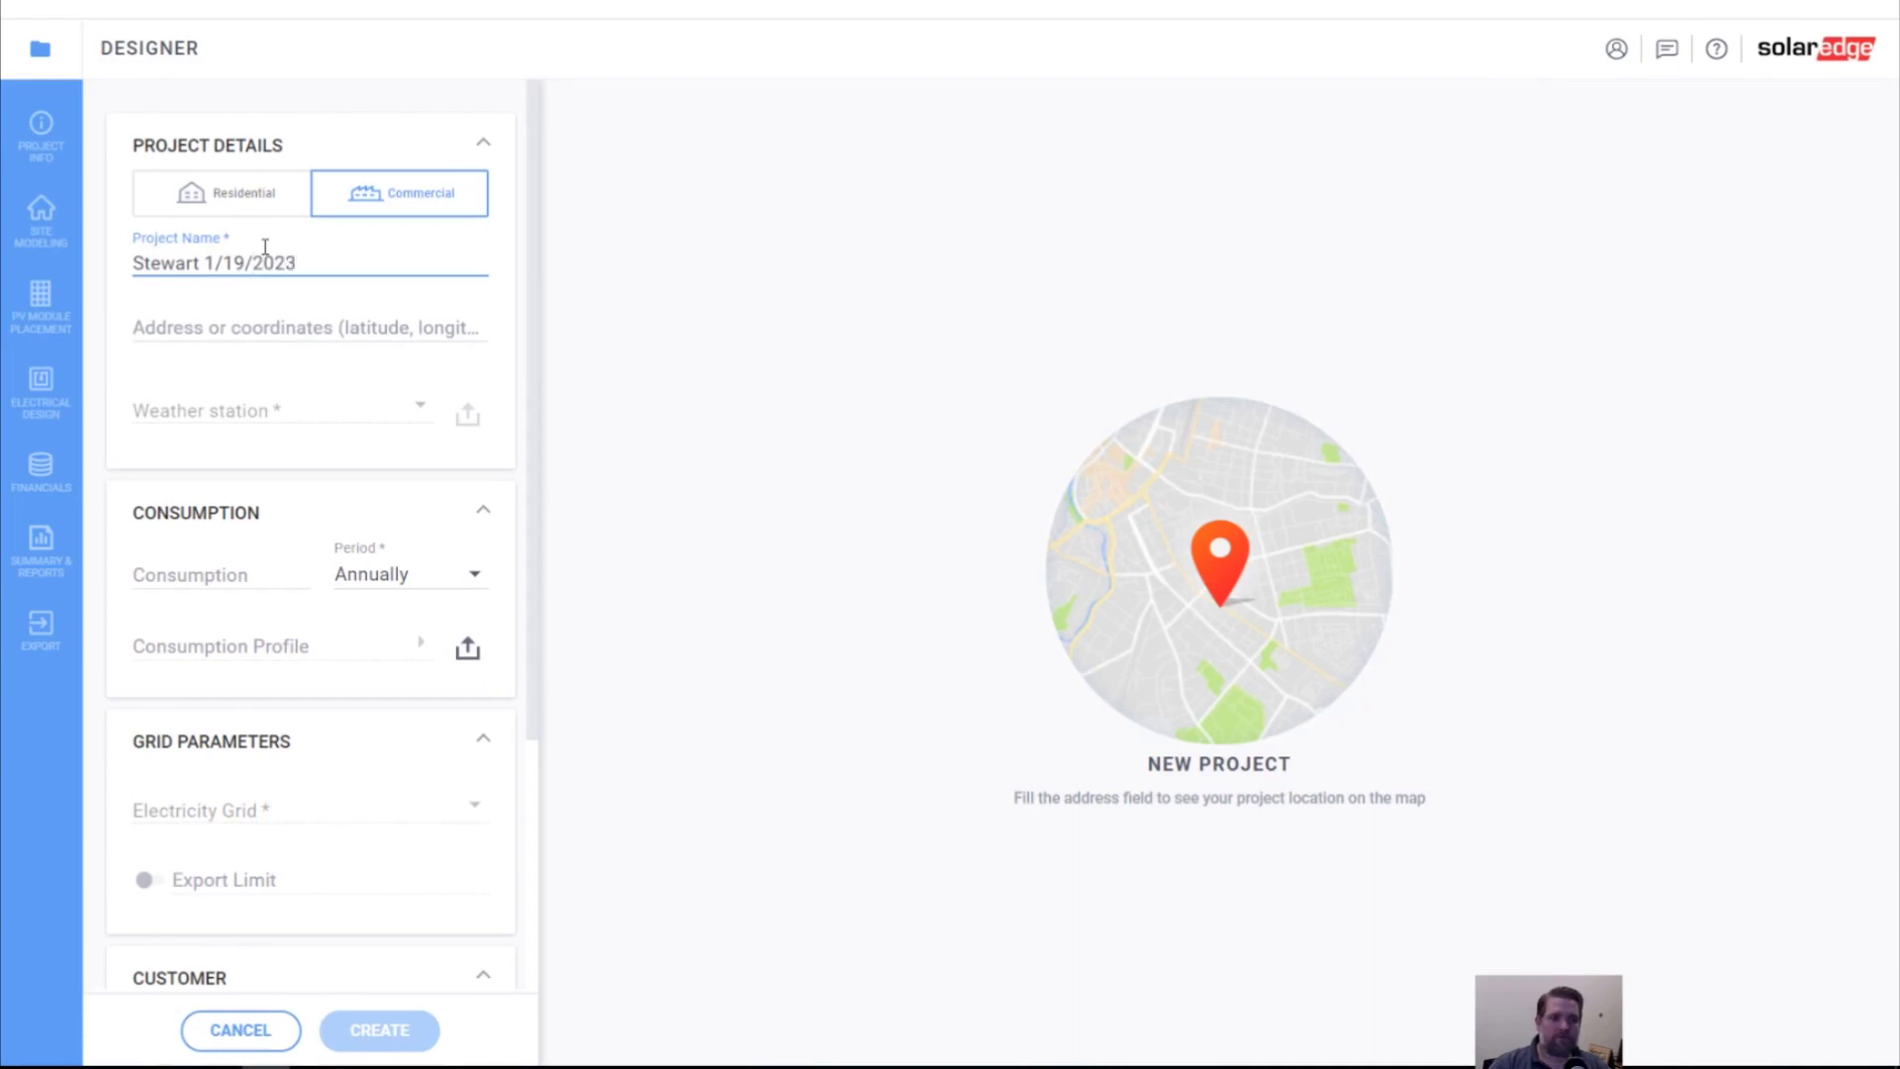
left_click(264, 321)
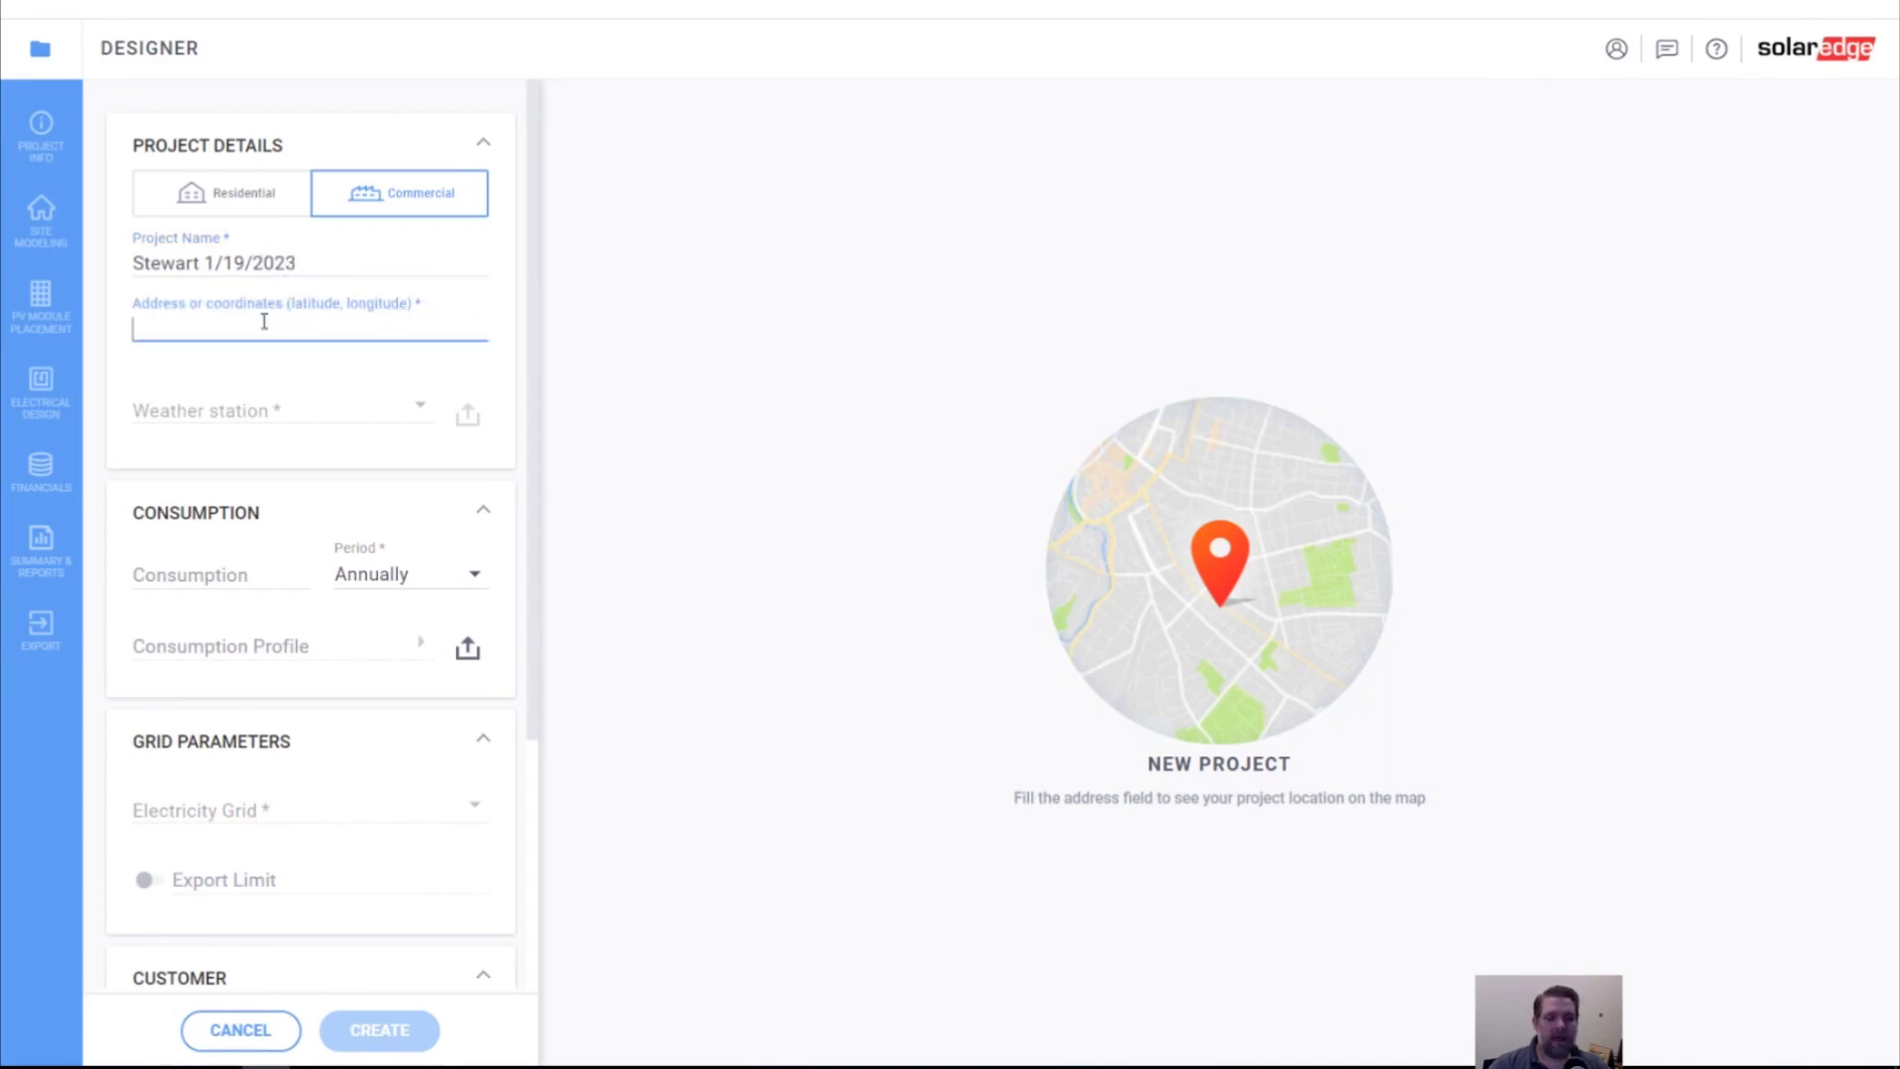
Enter the site's street address and choose the Roseville, CA suggestion
type("47")
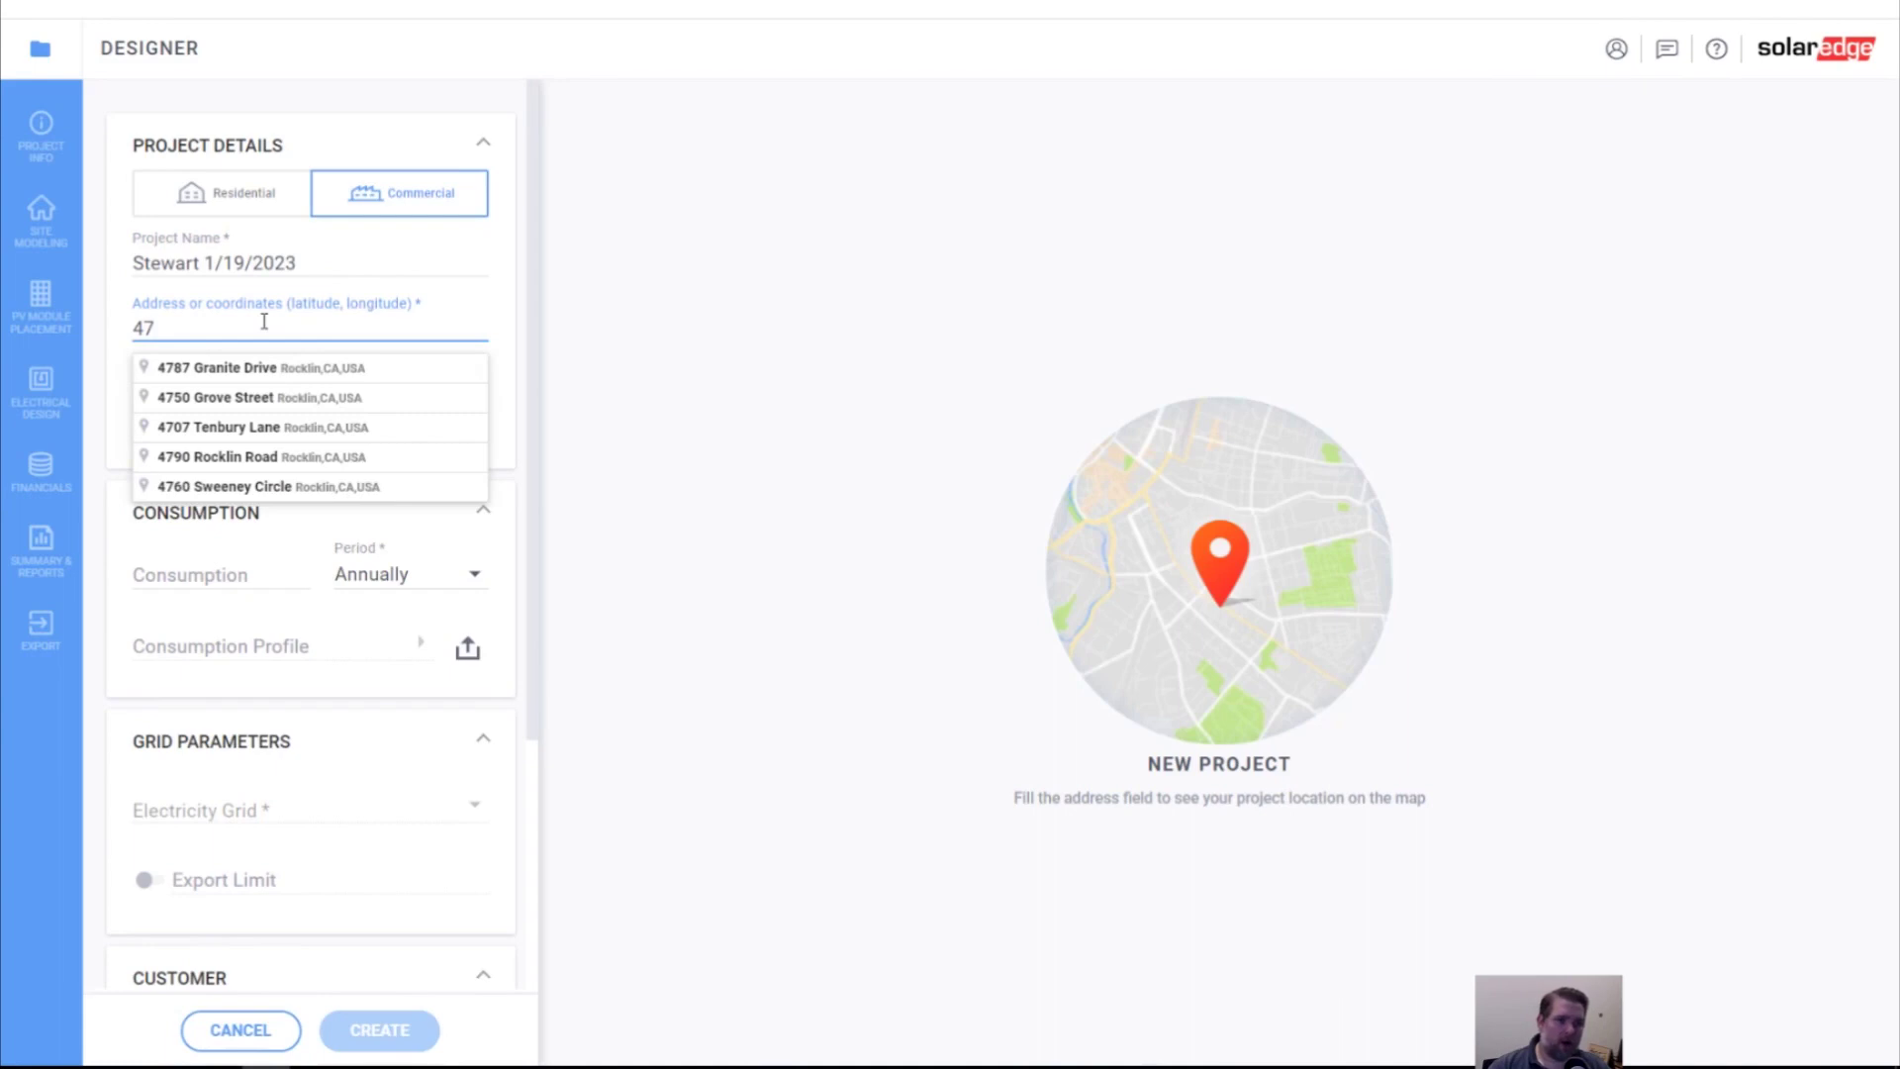
type("505")
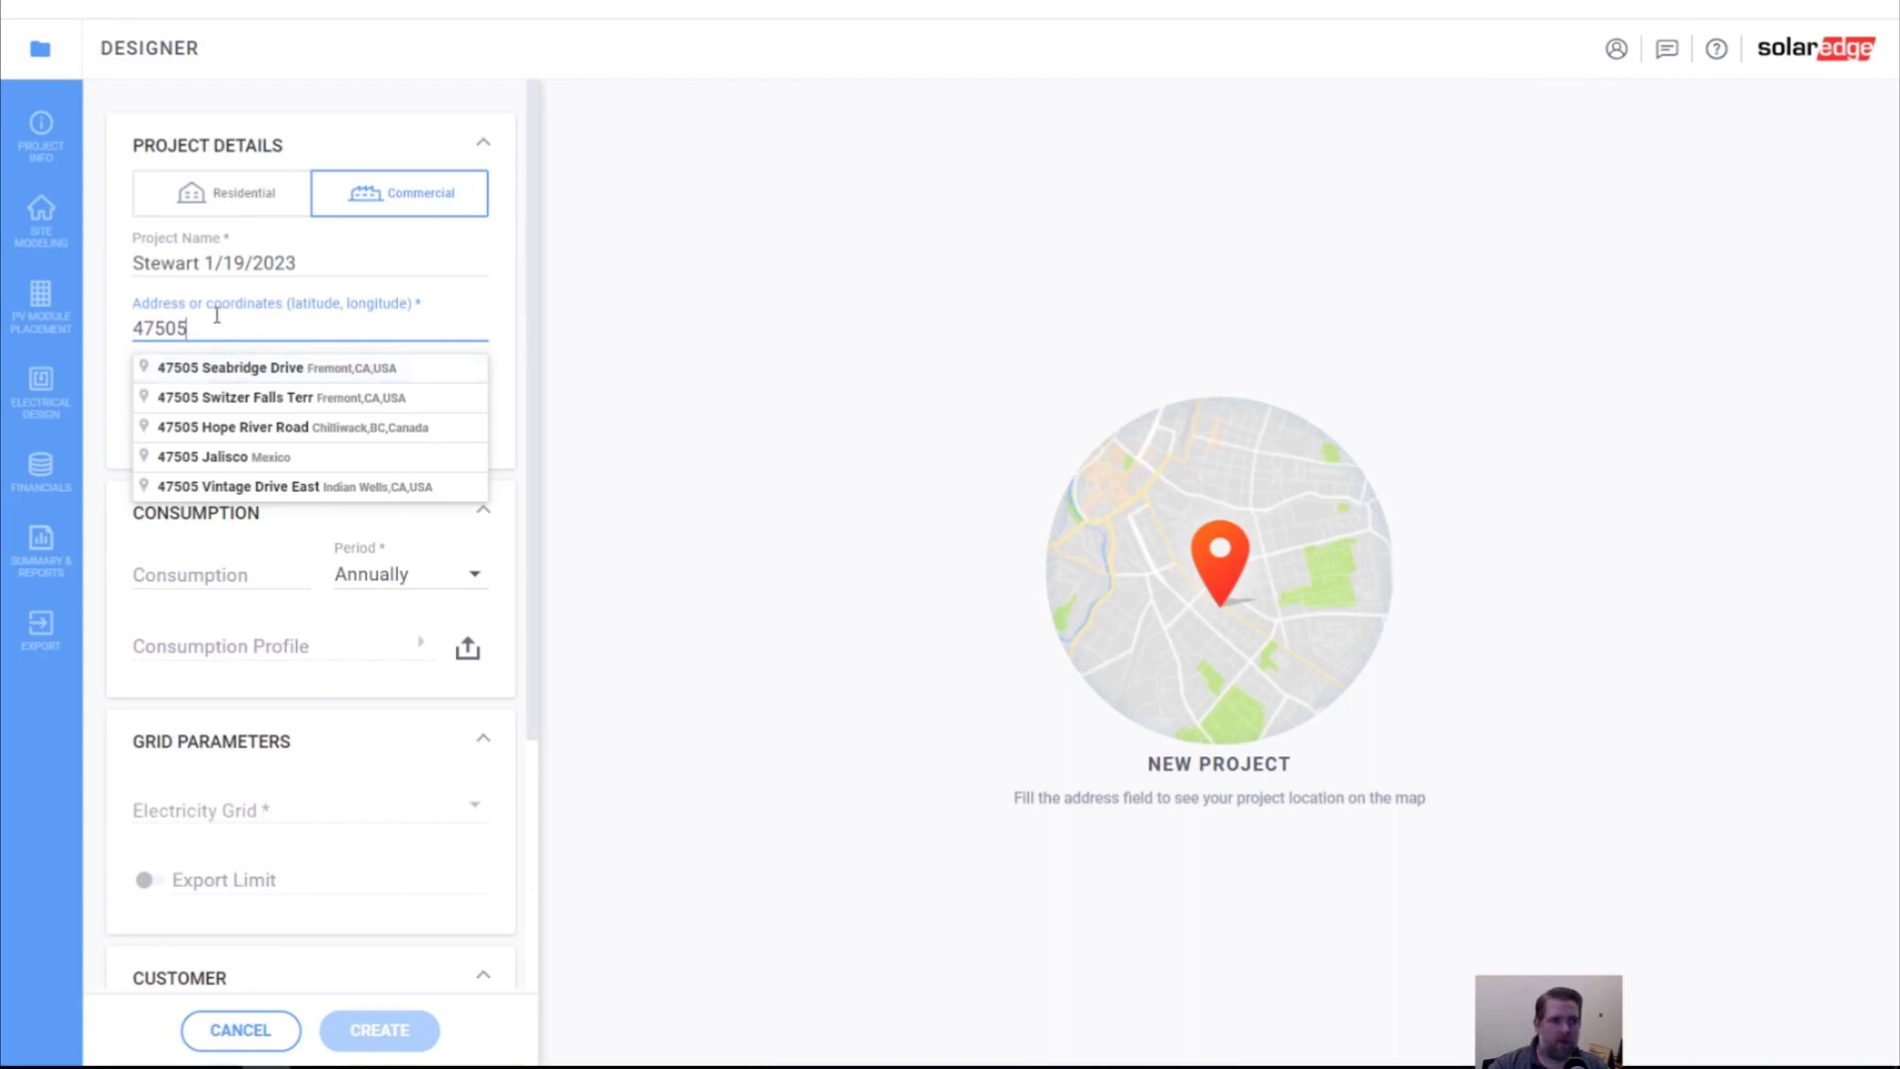
left_click_drag(190, 329, 106, 306)
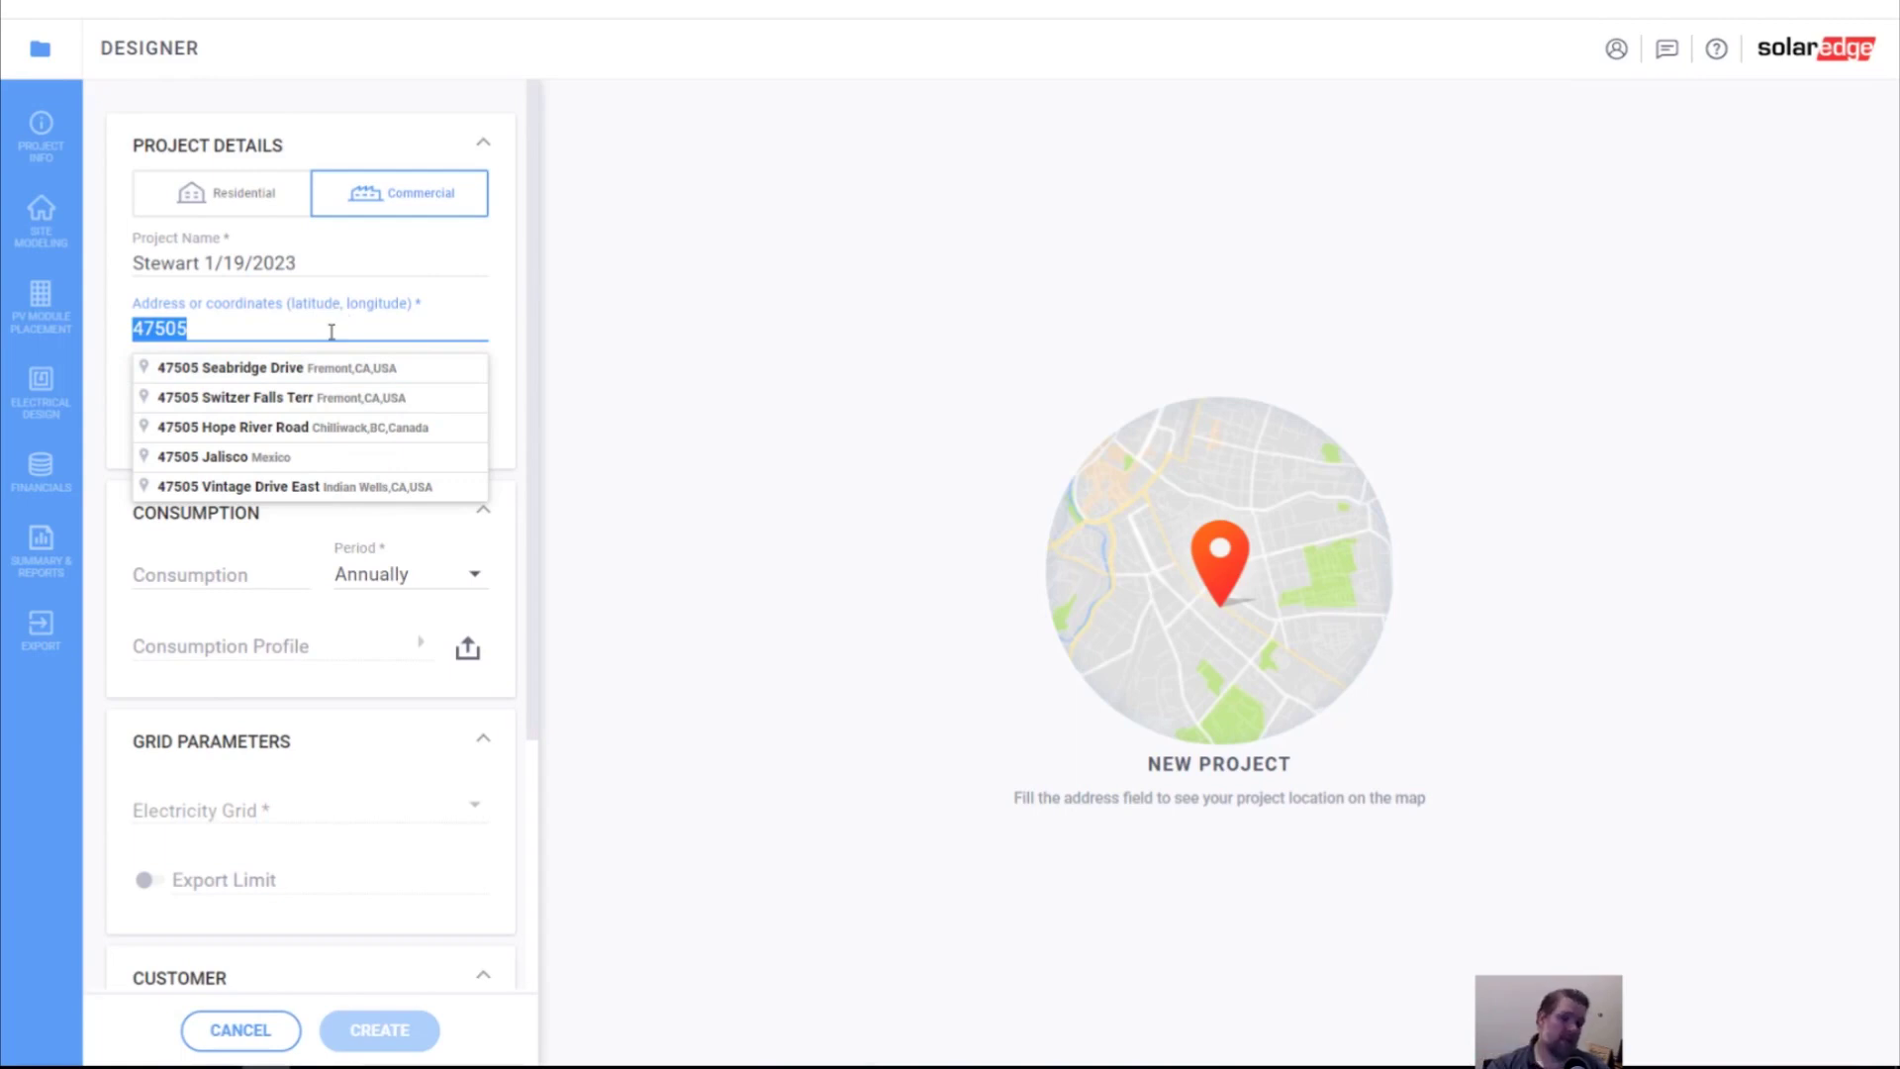
type("201 cr")
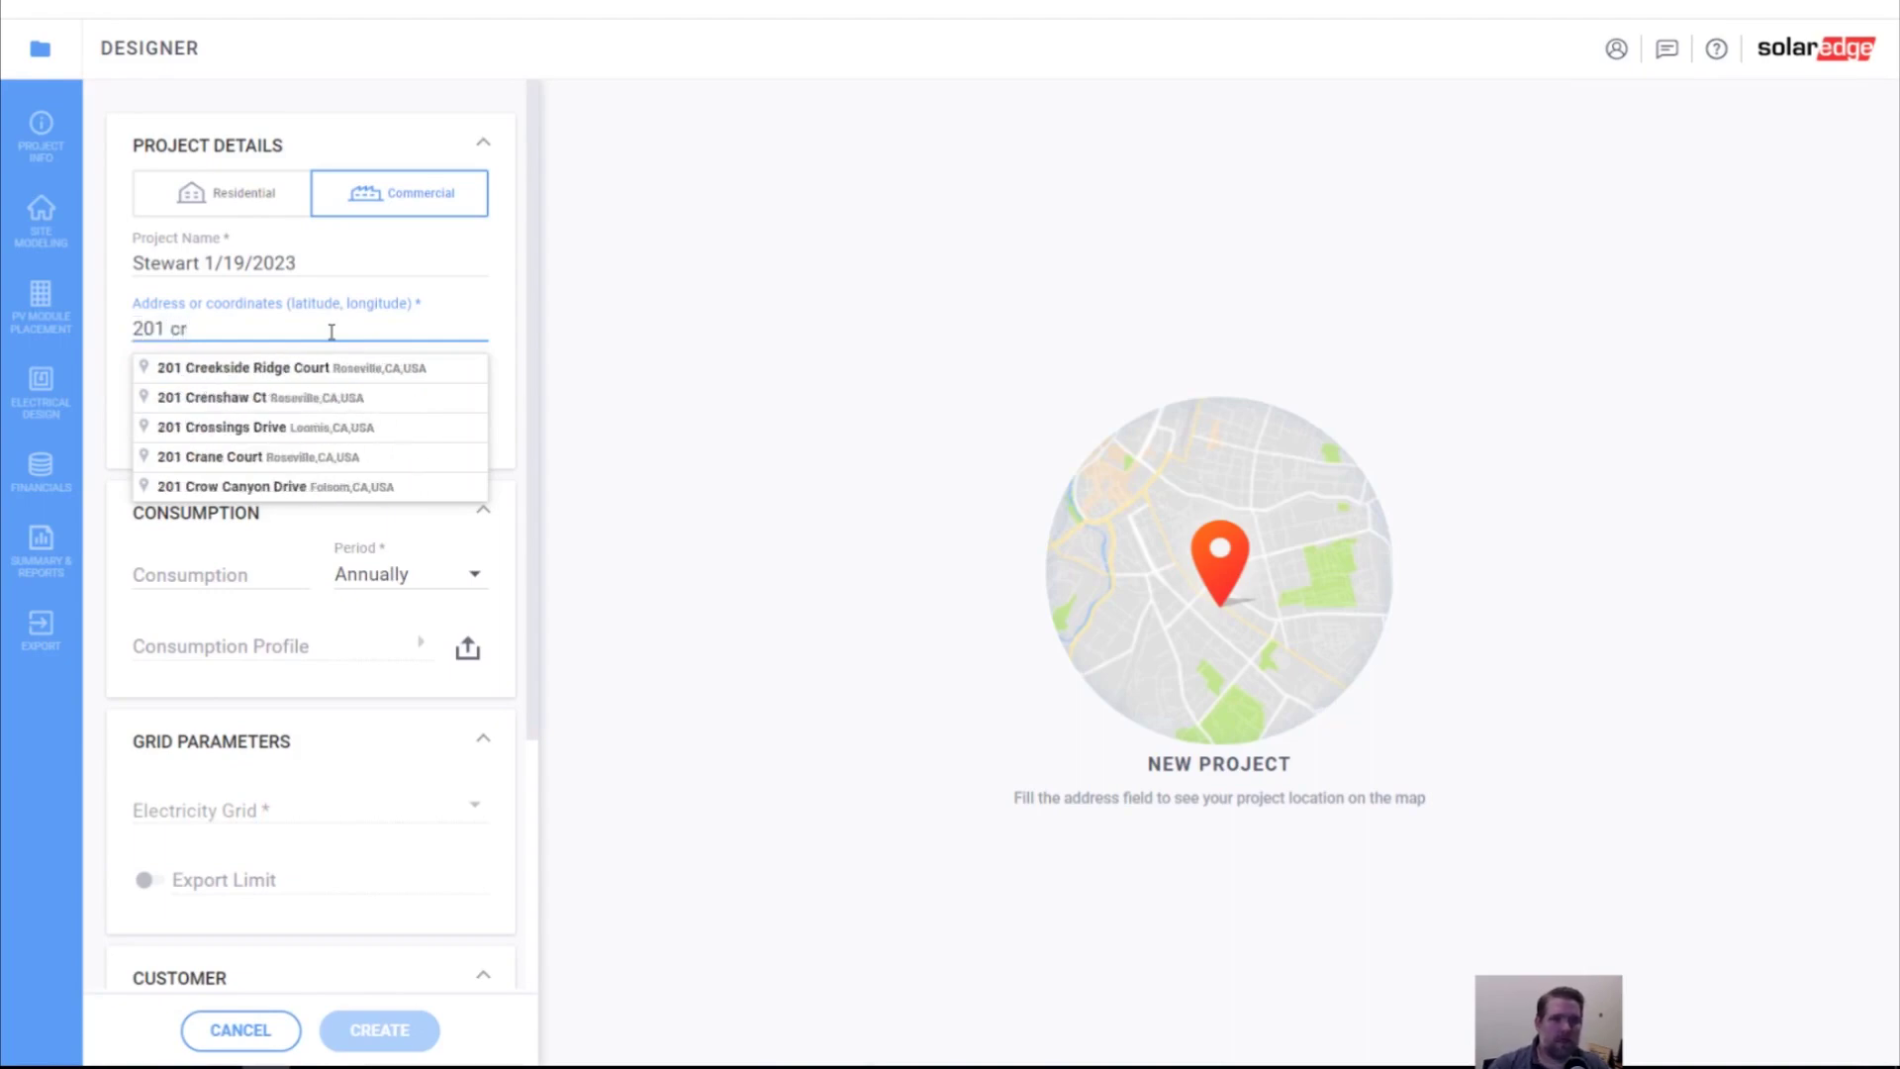
left_click(354, 362)
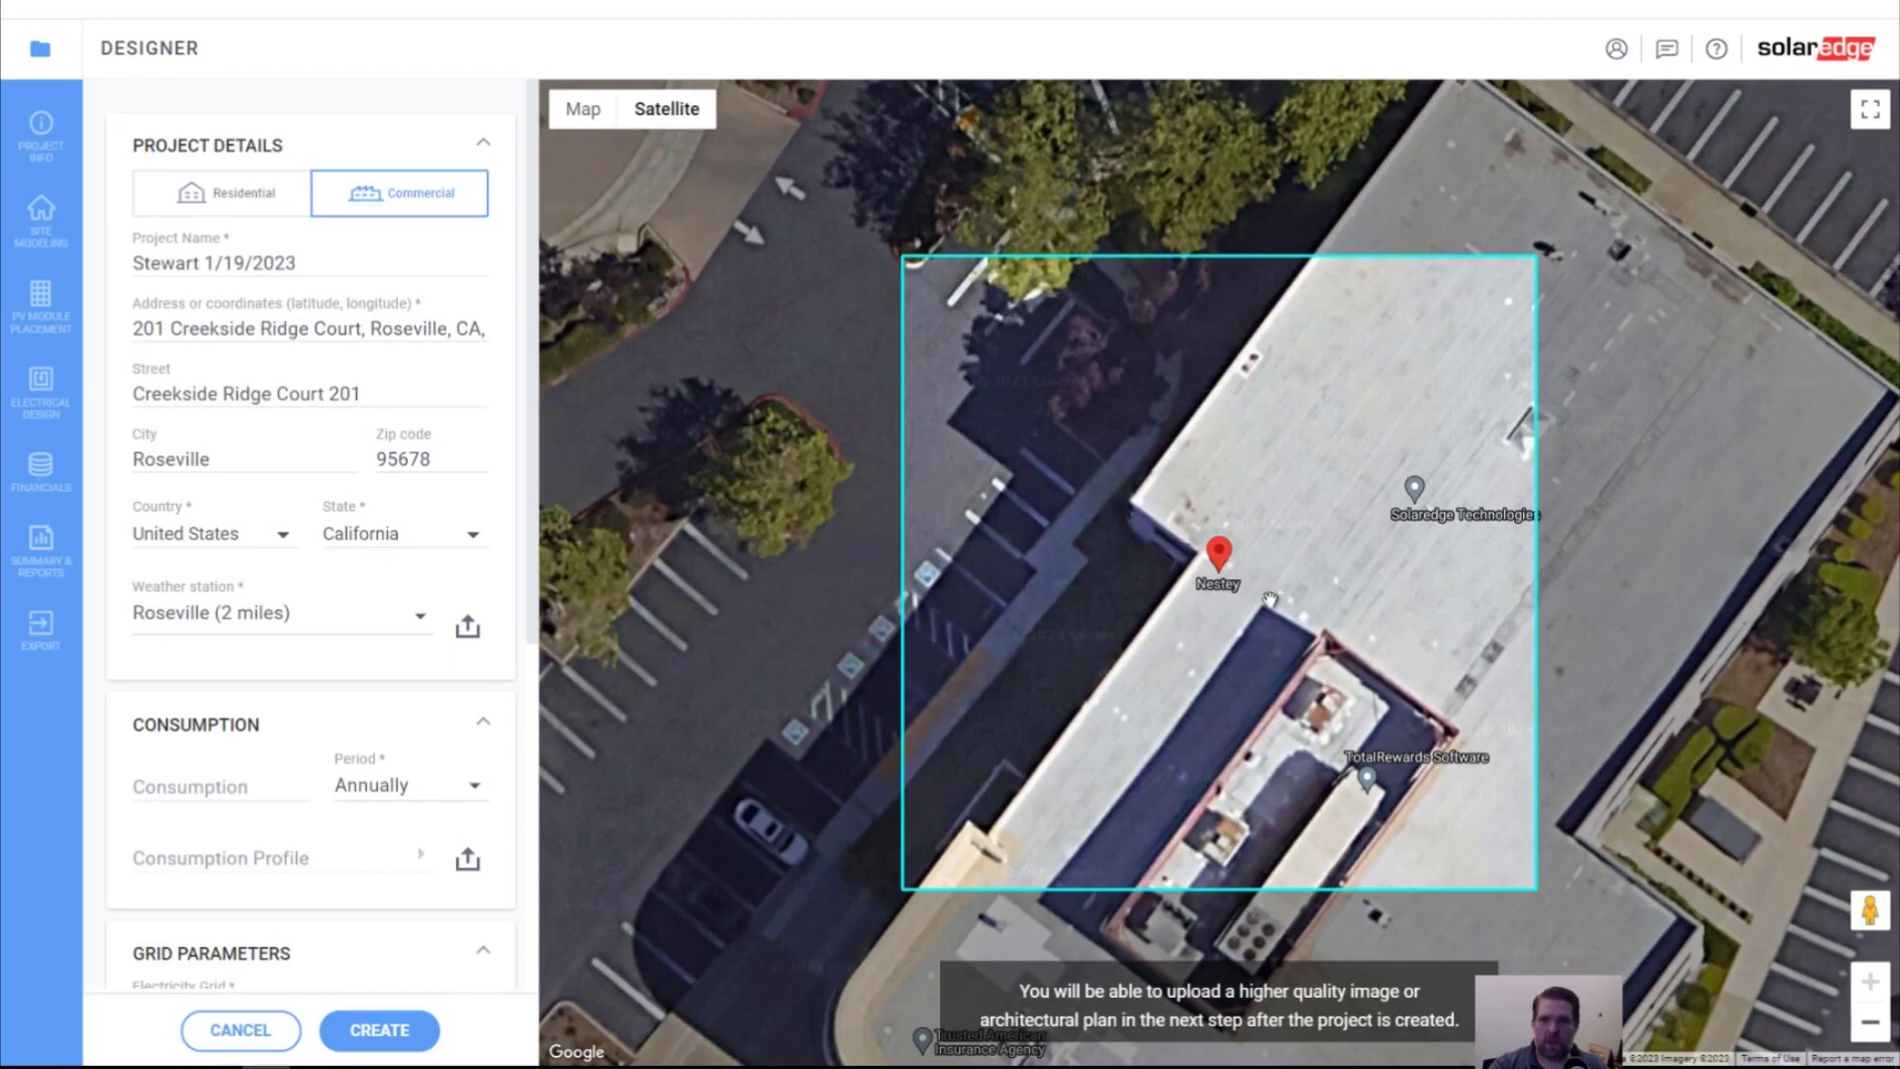
Drag the location pin onto the building roof and frame the whole site in the satellite view
scroll(1235, 591, "down", 2)
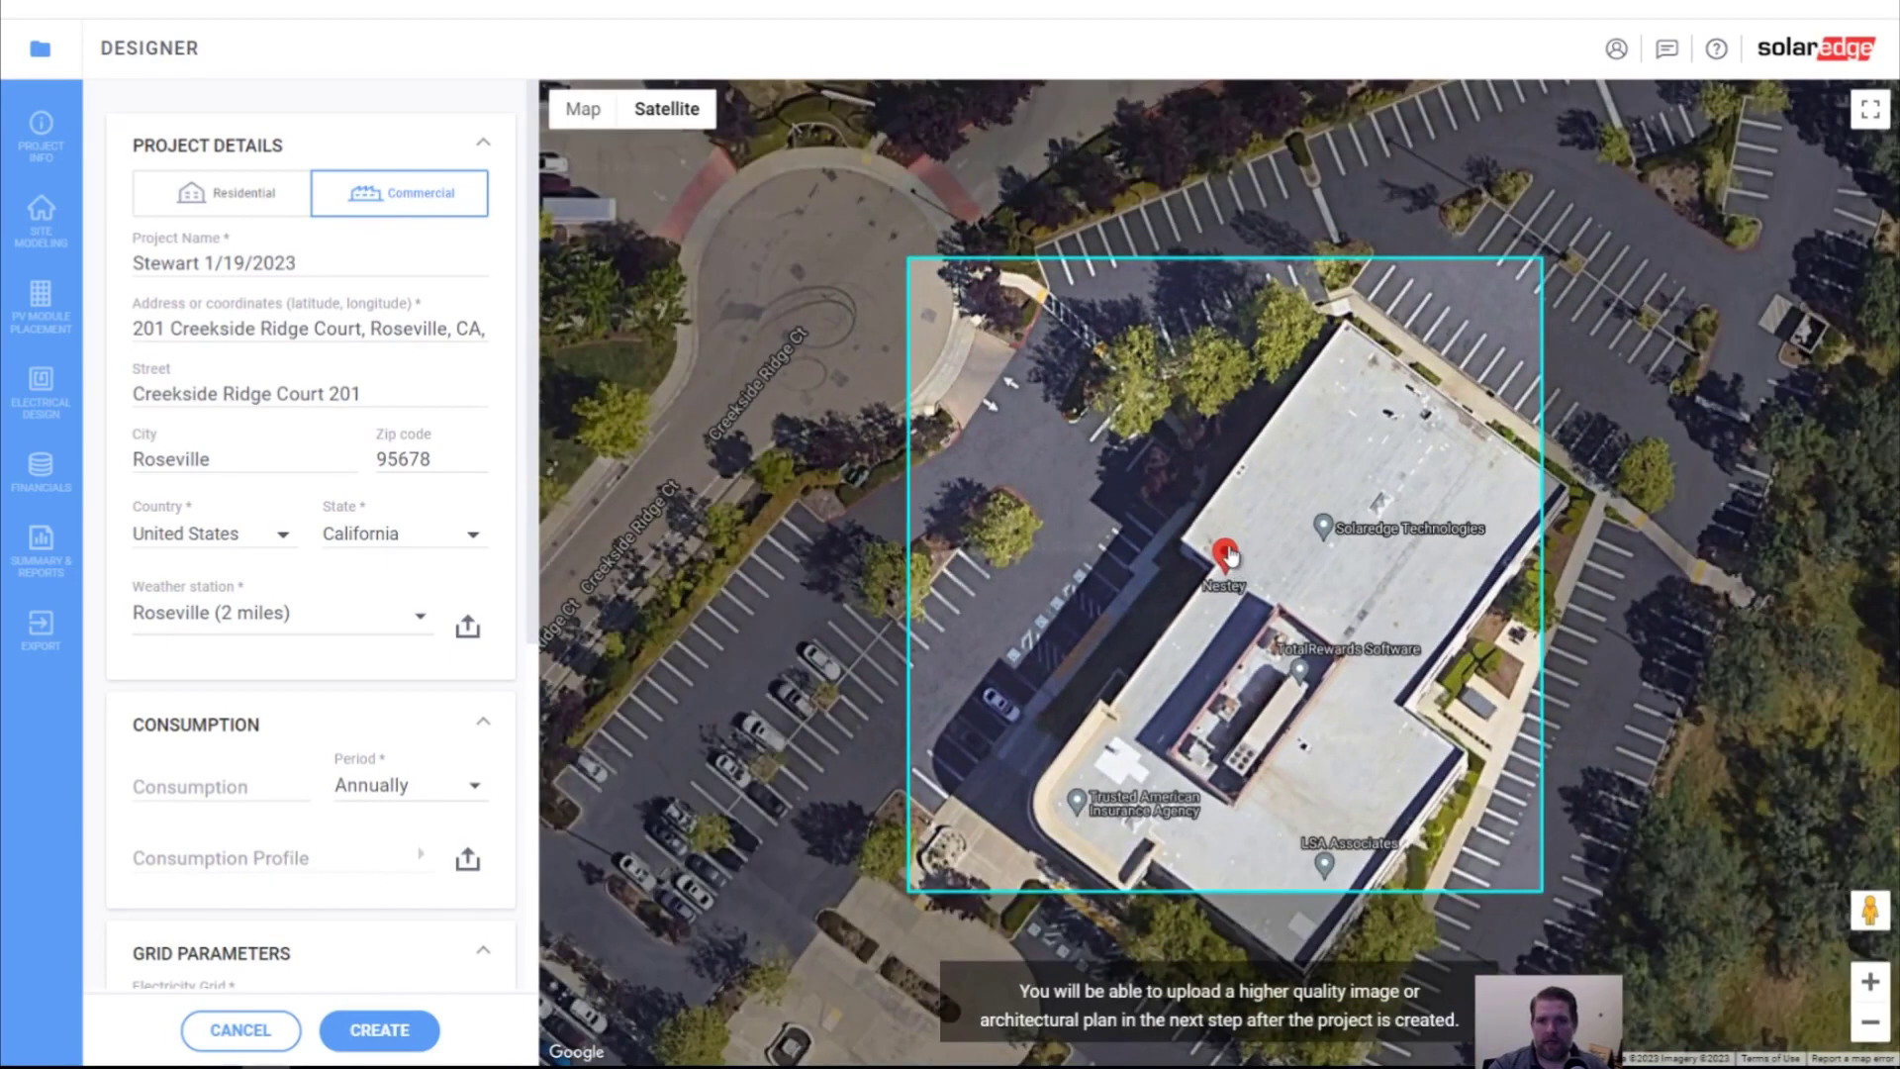
left_click(1304, 579)
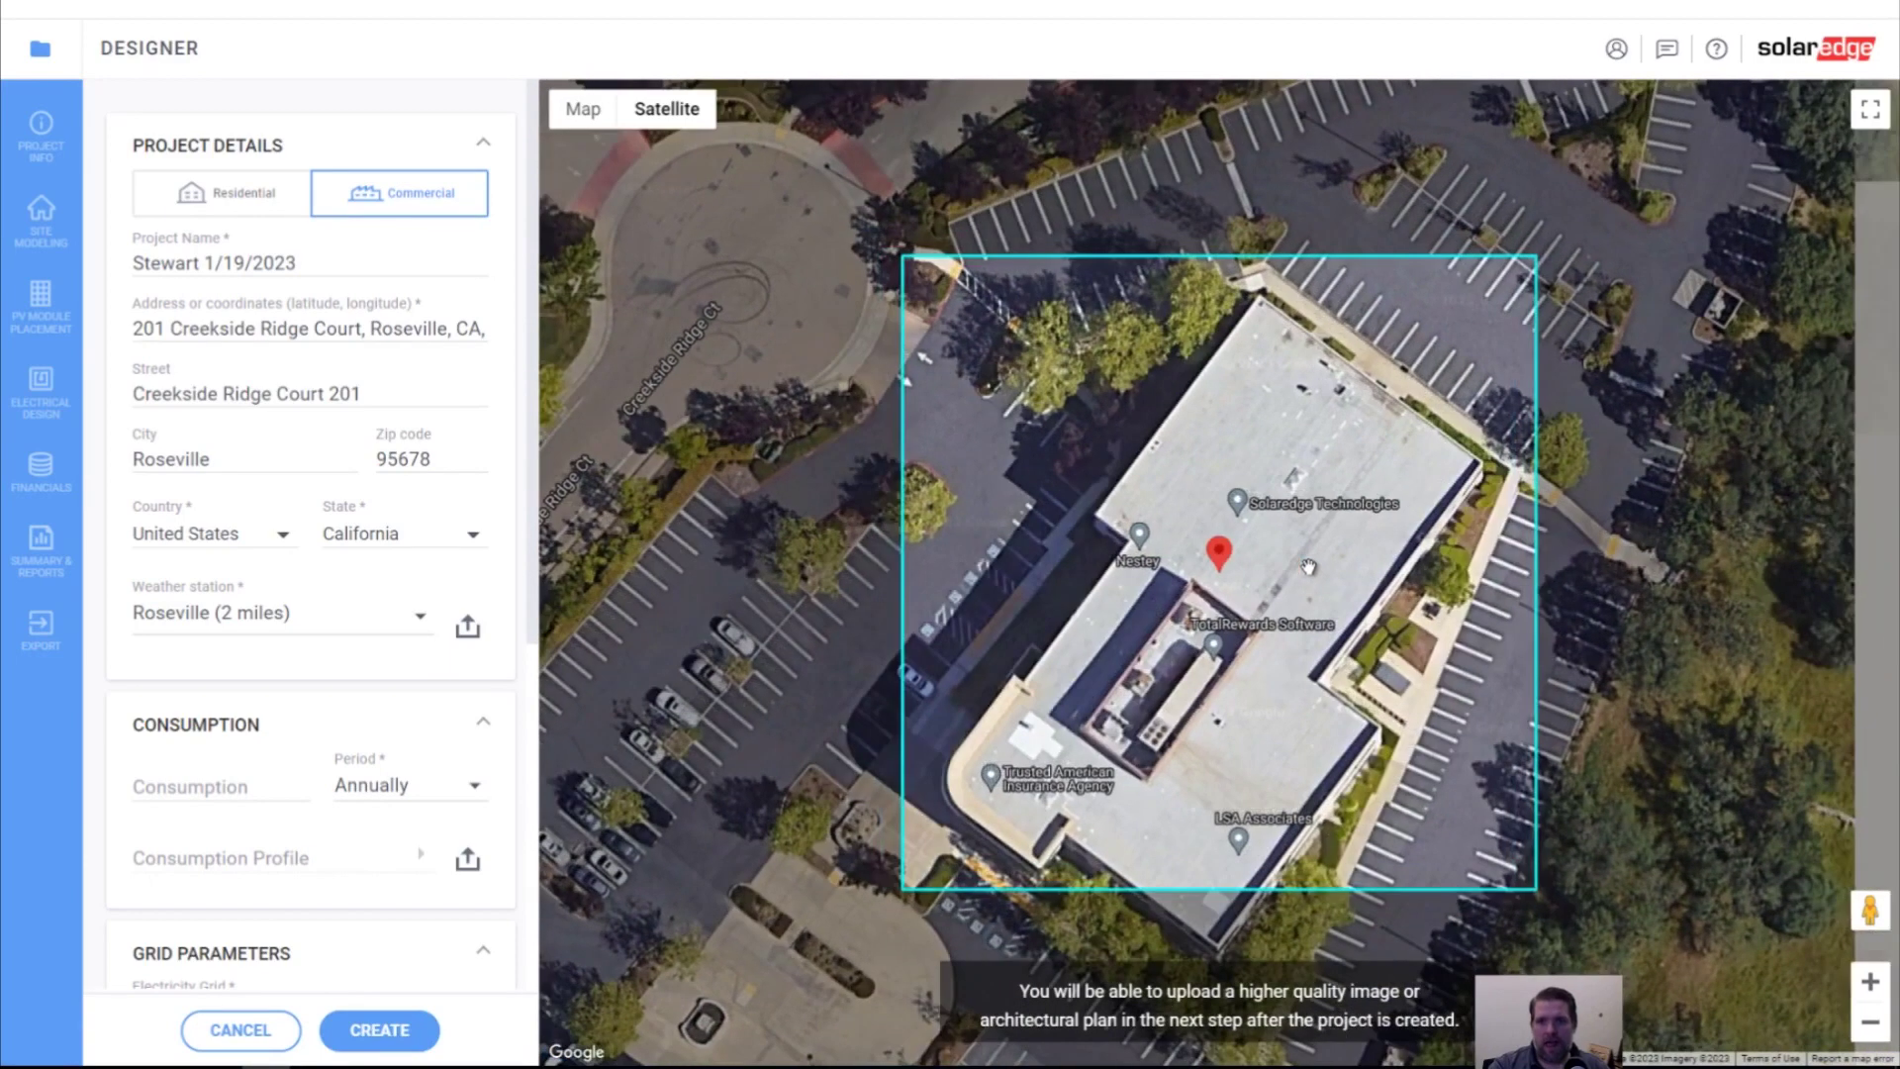
left_click_drag(1220, 557, 1223, 573)
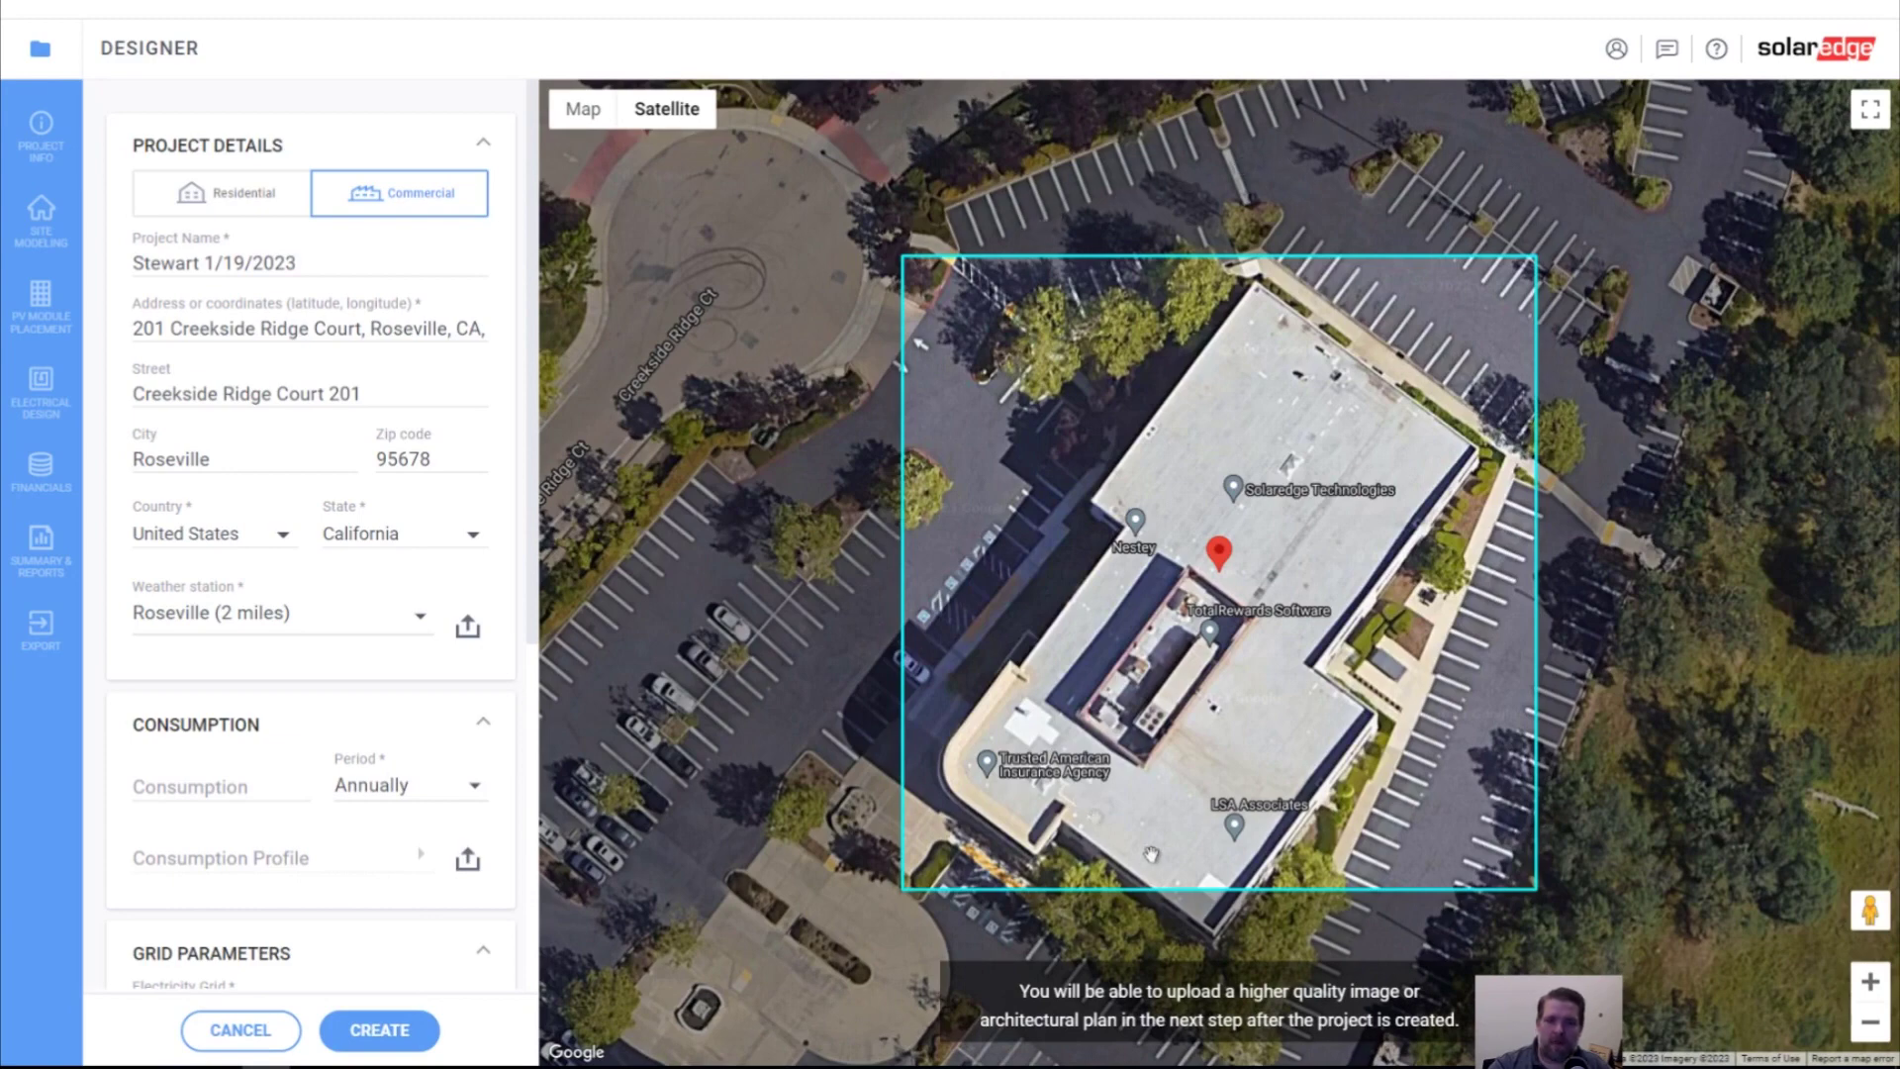
scroll(1094, 816, "down", 2)
left_click_drag(1680, 945, 1596, 621)
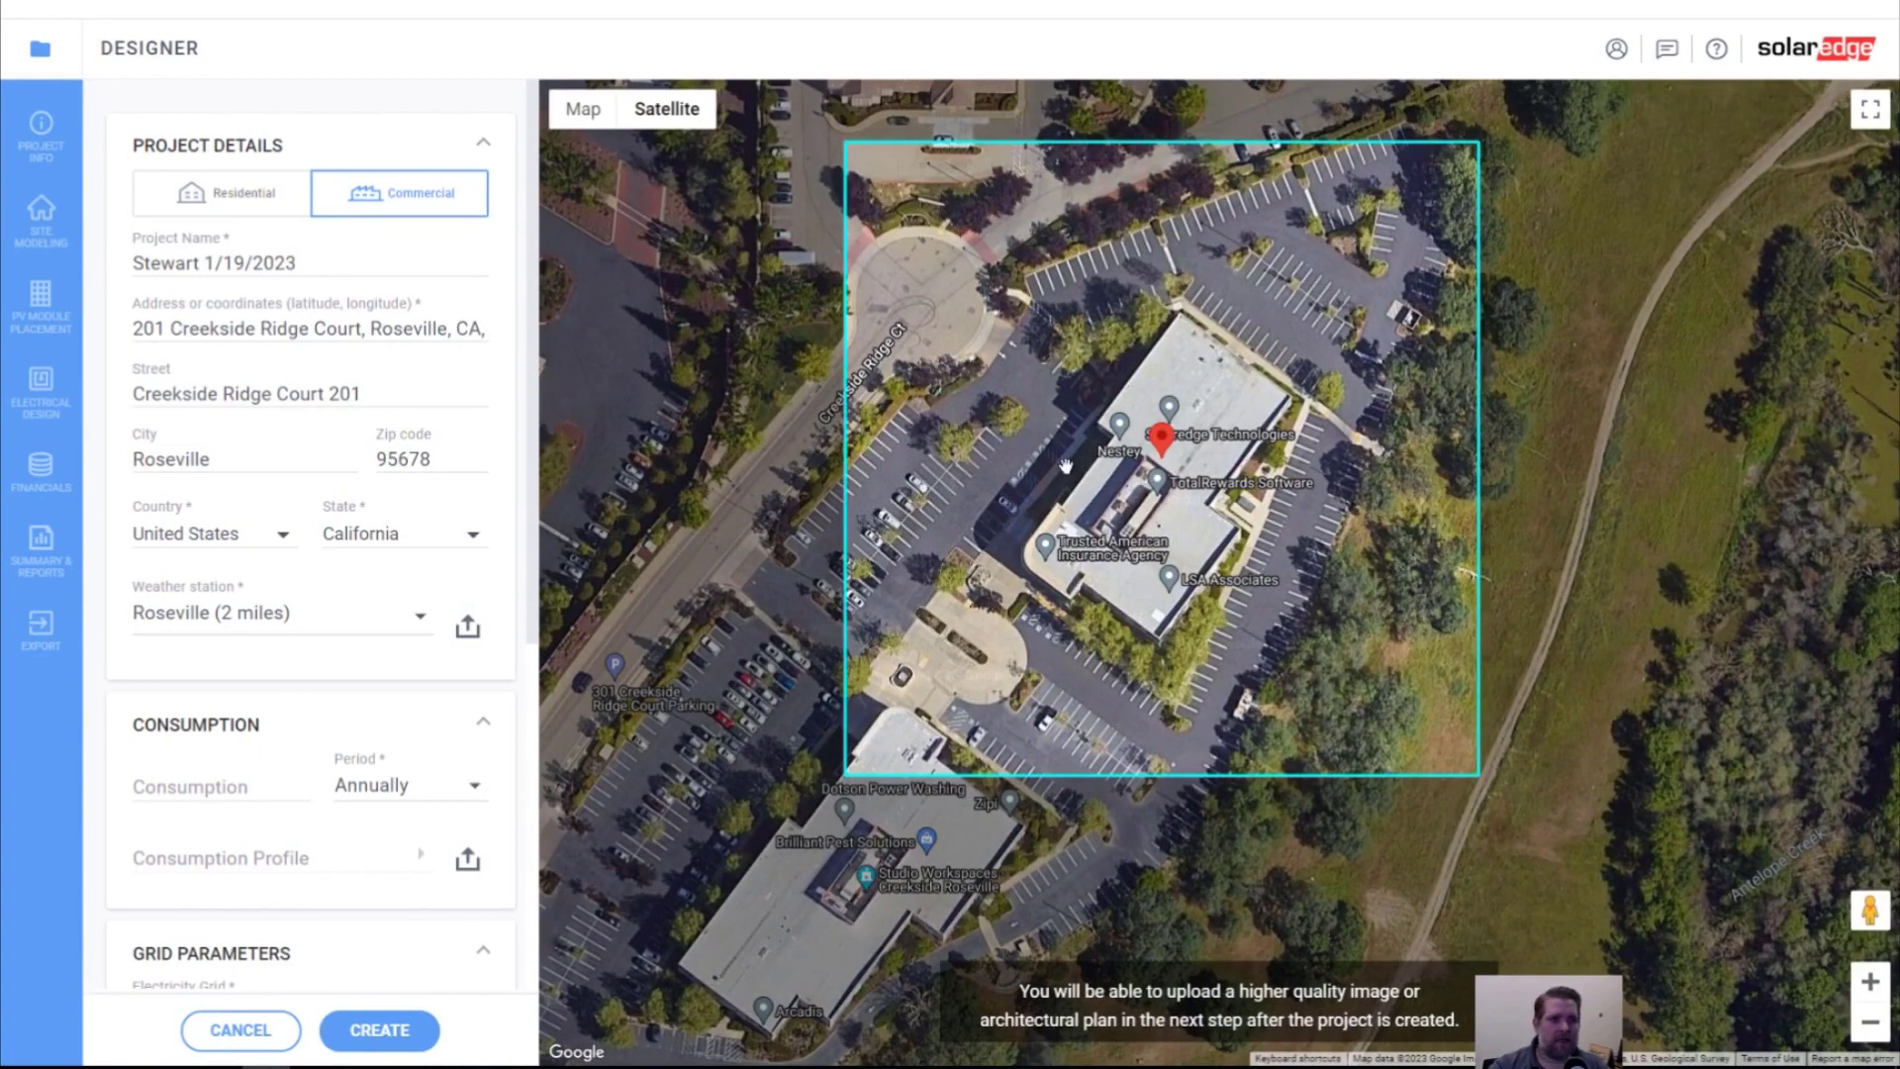
left_click(213, 789)
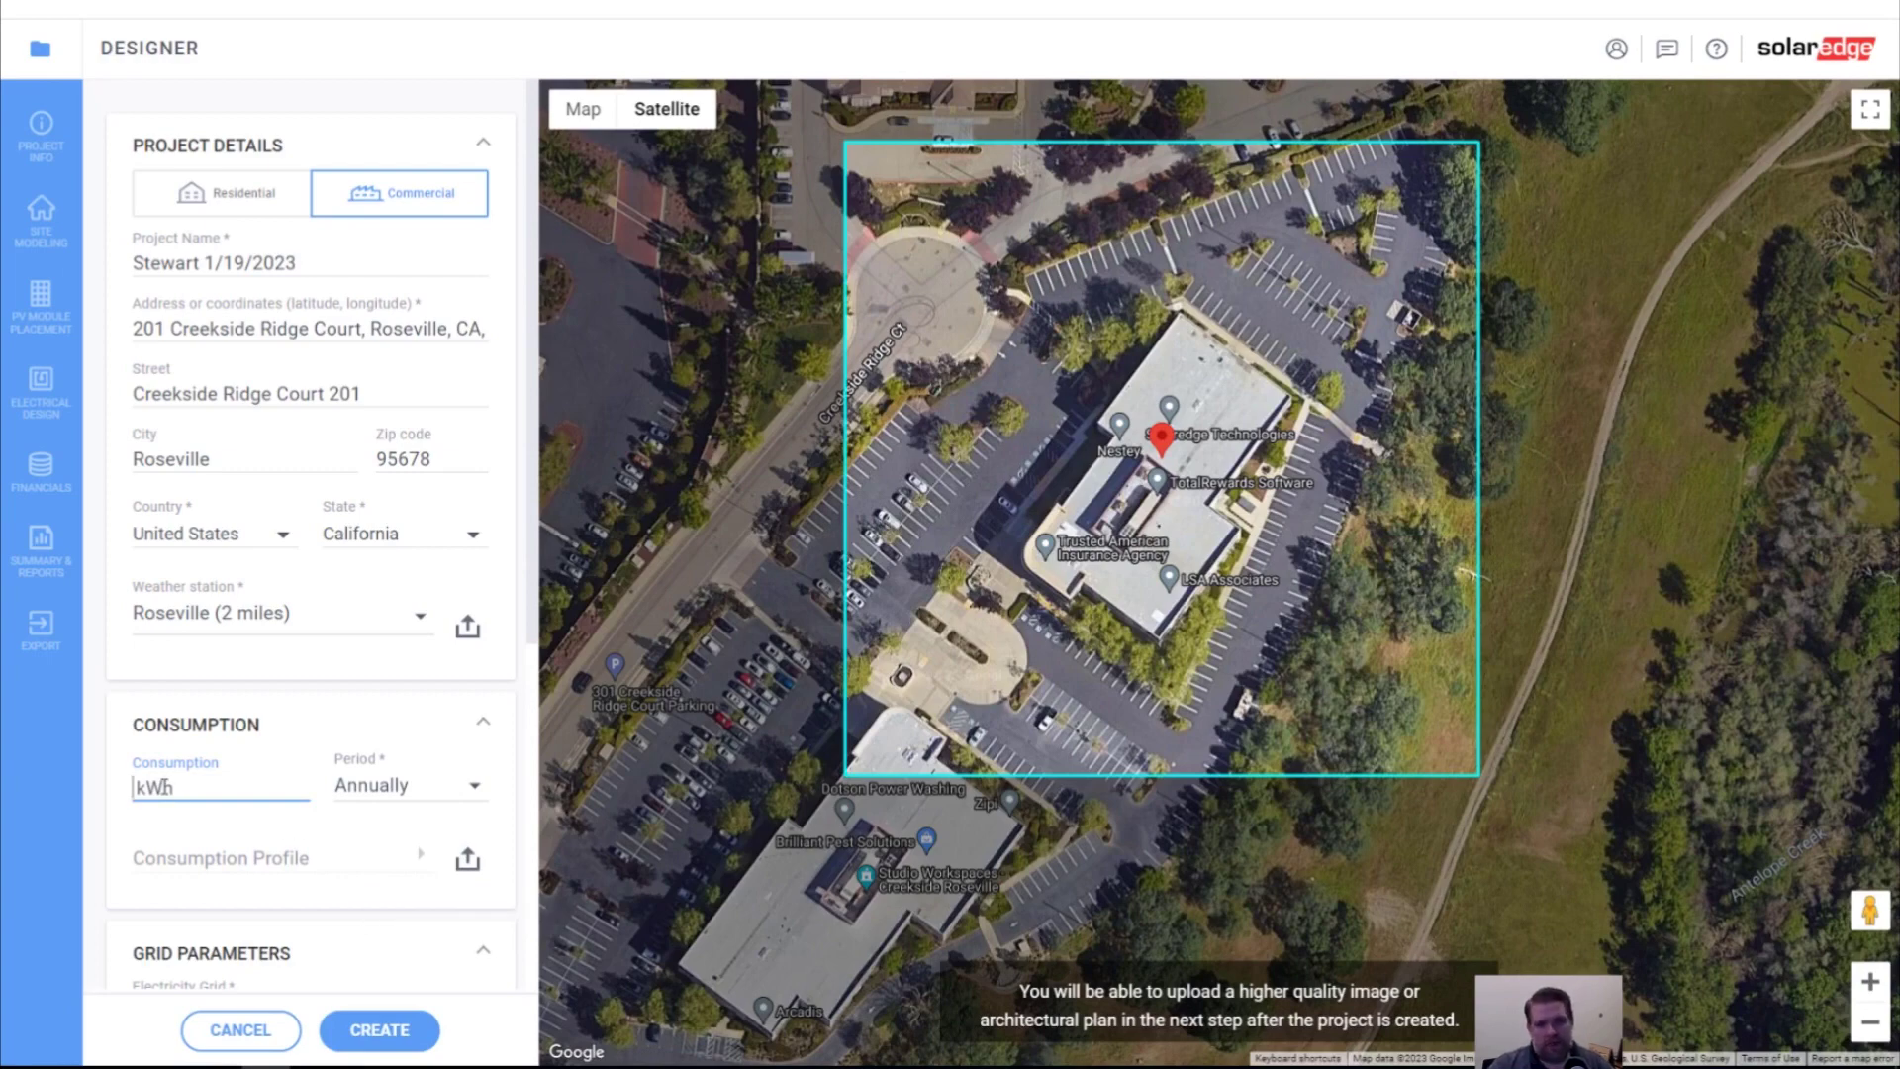
Enter 120000 kWh annual consumption and bring up the consumption profile list
type("120000")
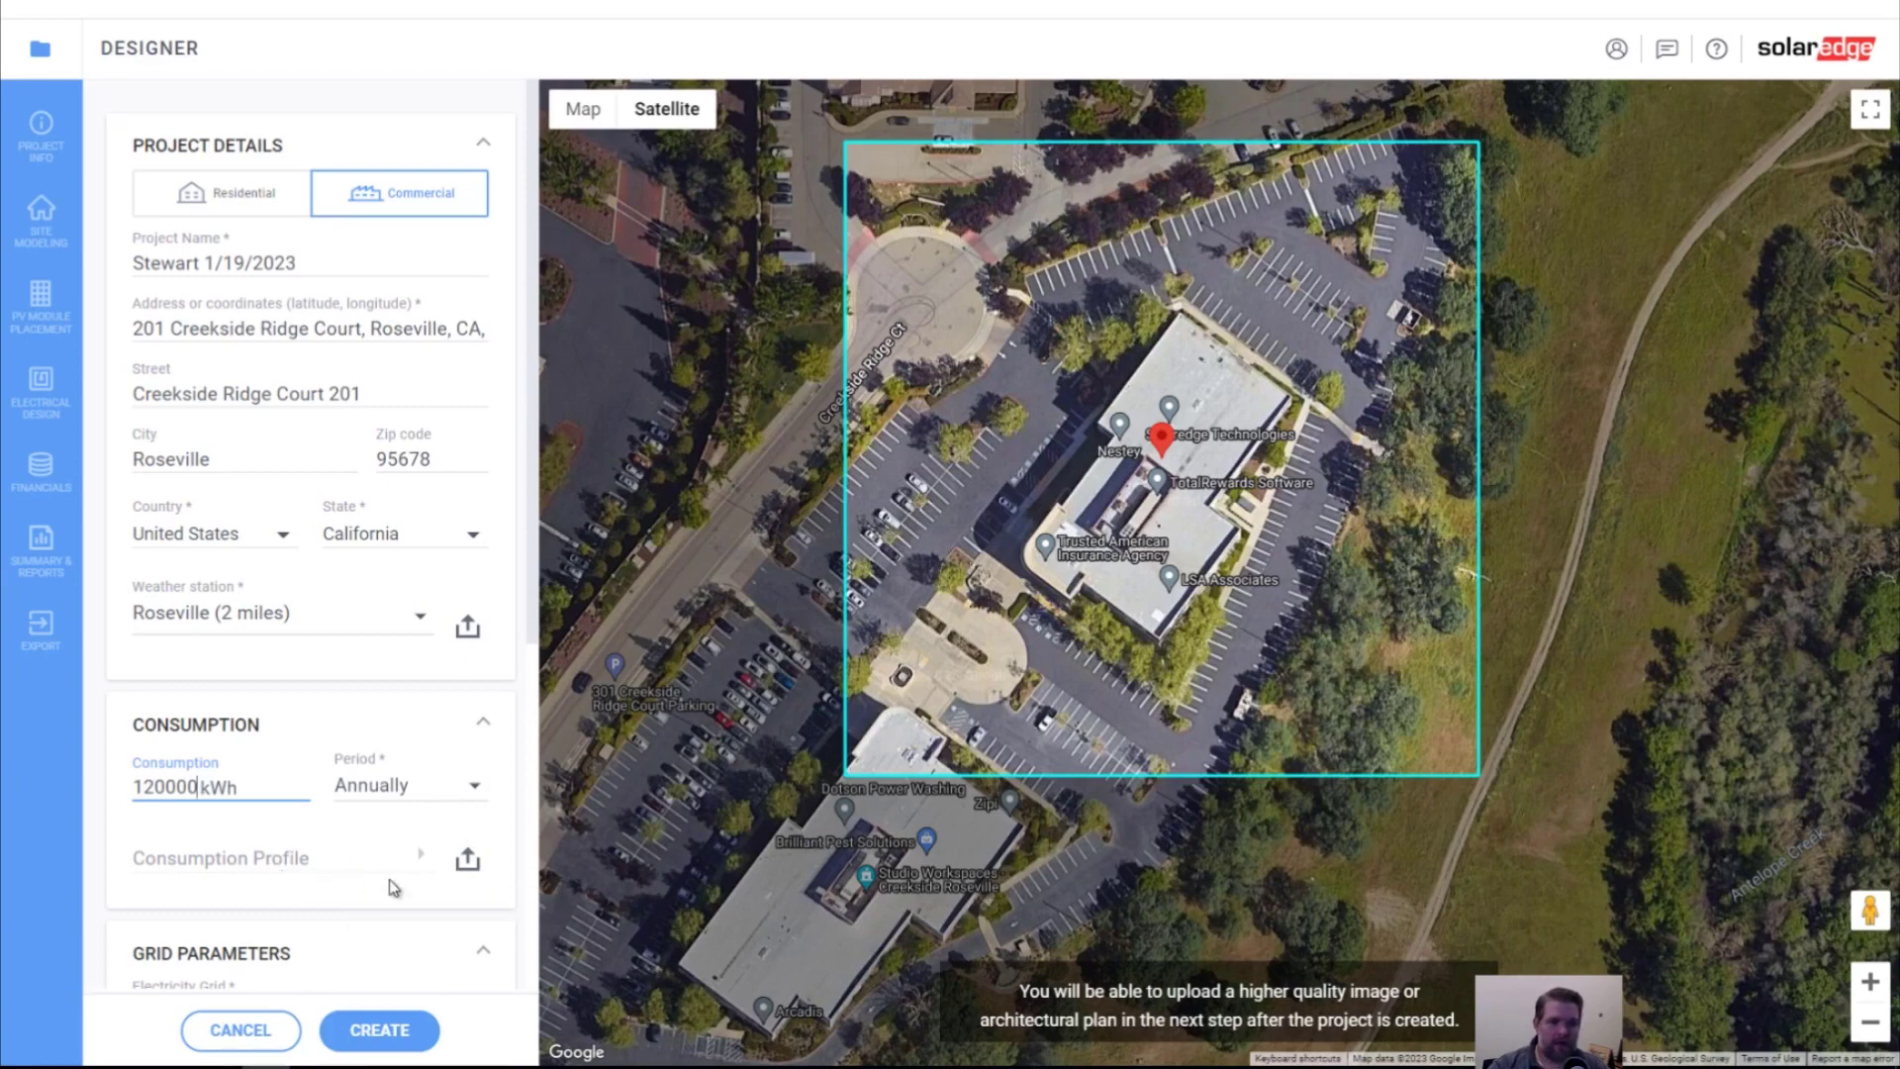
left_click(366, 856)
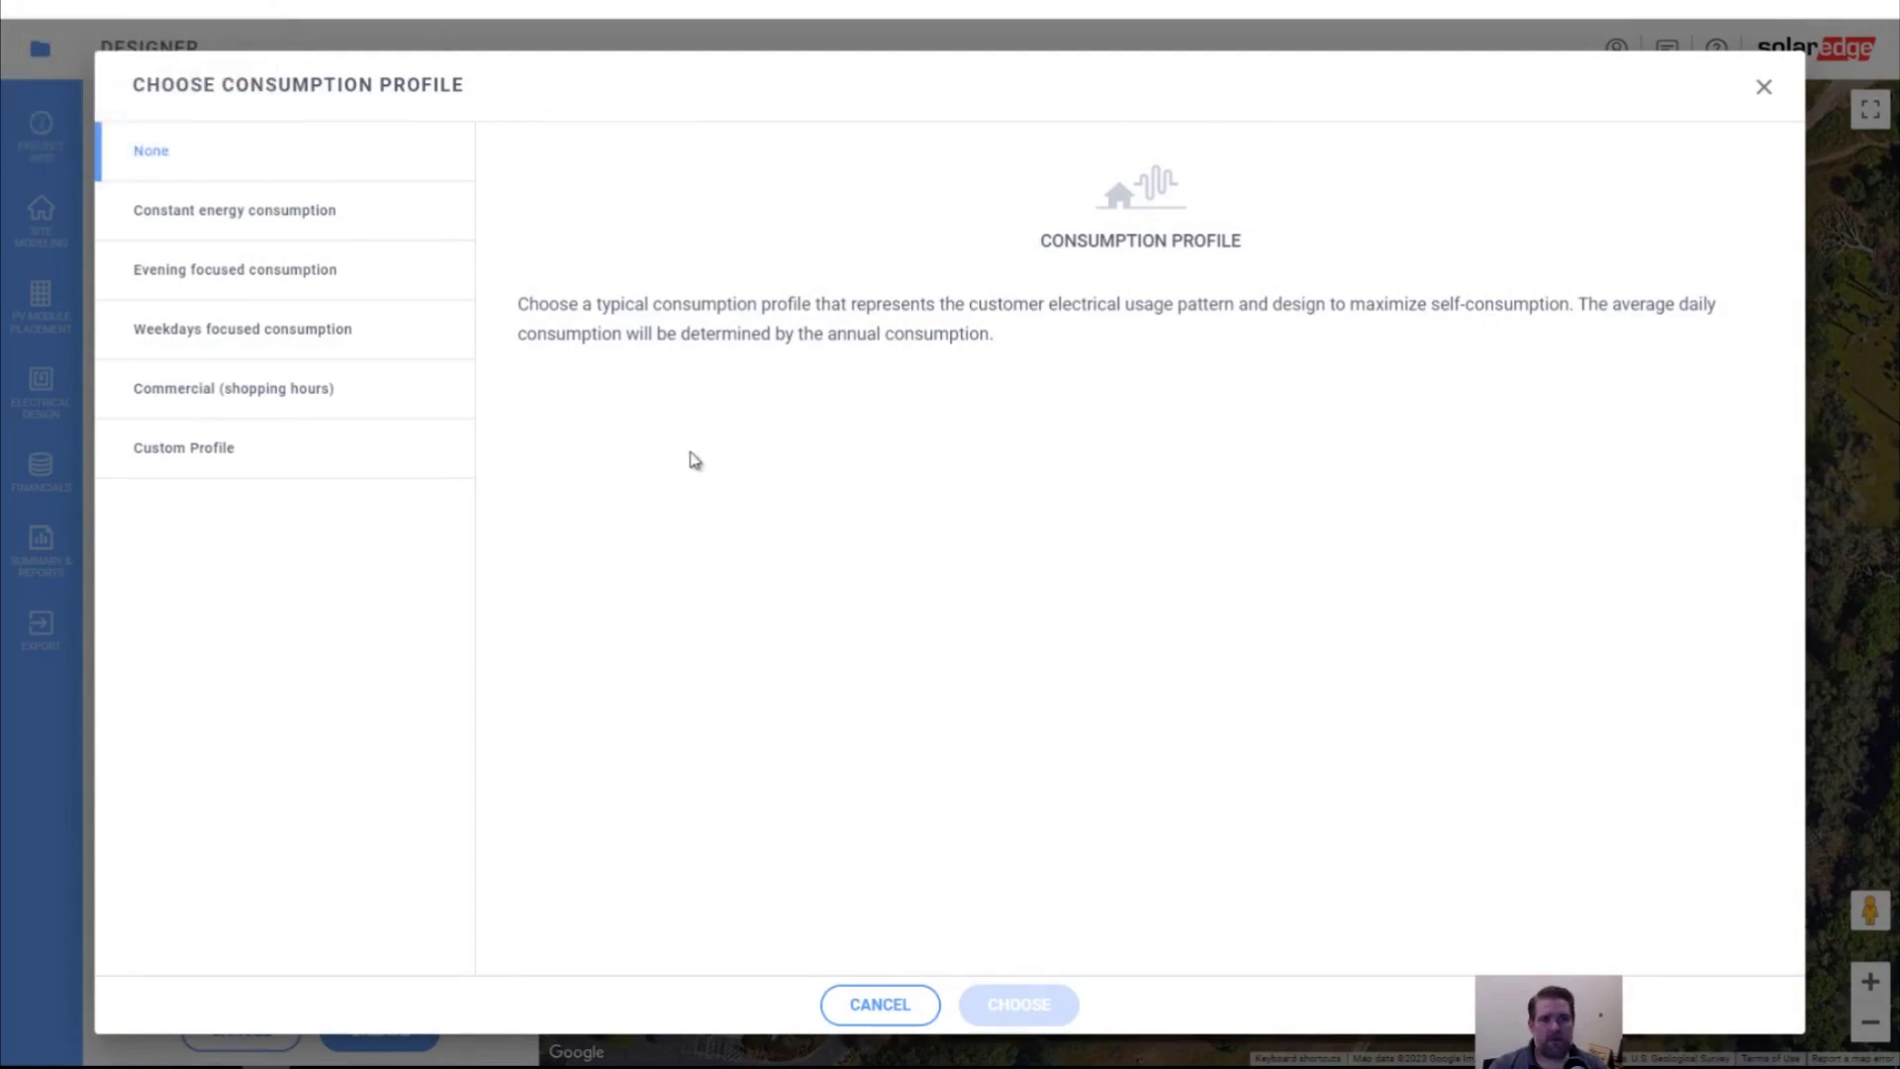
Preview the Constant, Evening, Weekdays, Commercial and Custom profiles, then apply Weekdays focused consumption
left_click(273, 226)
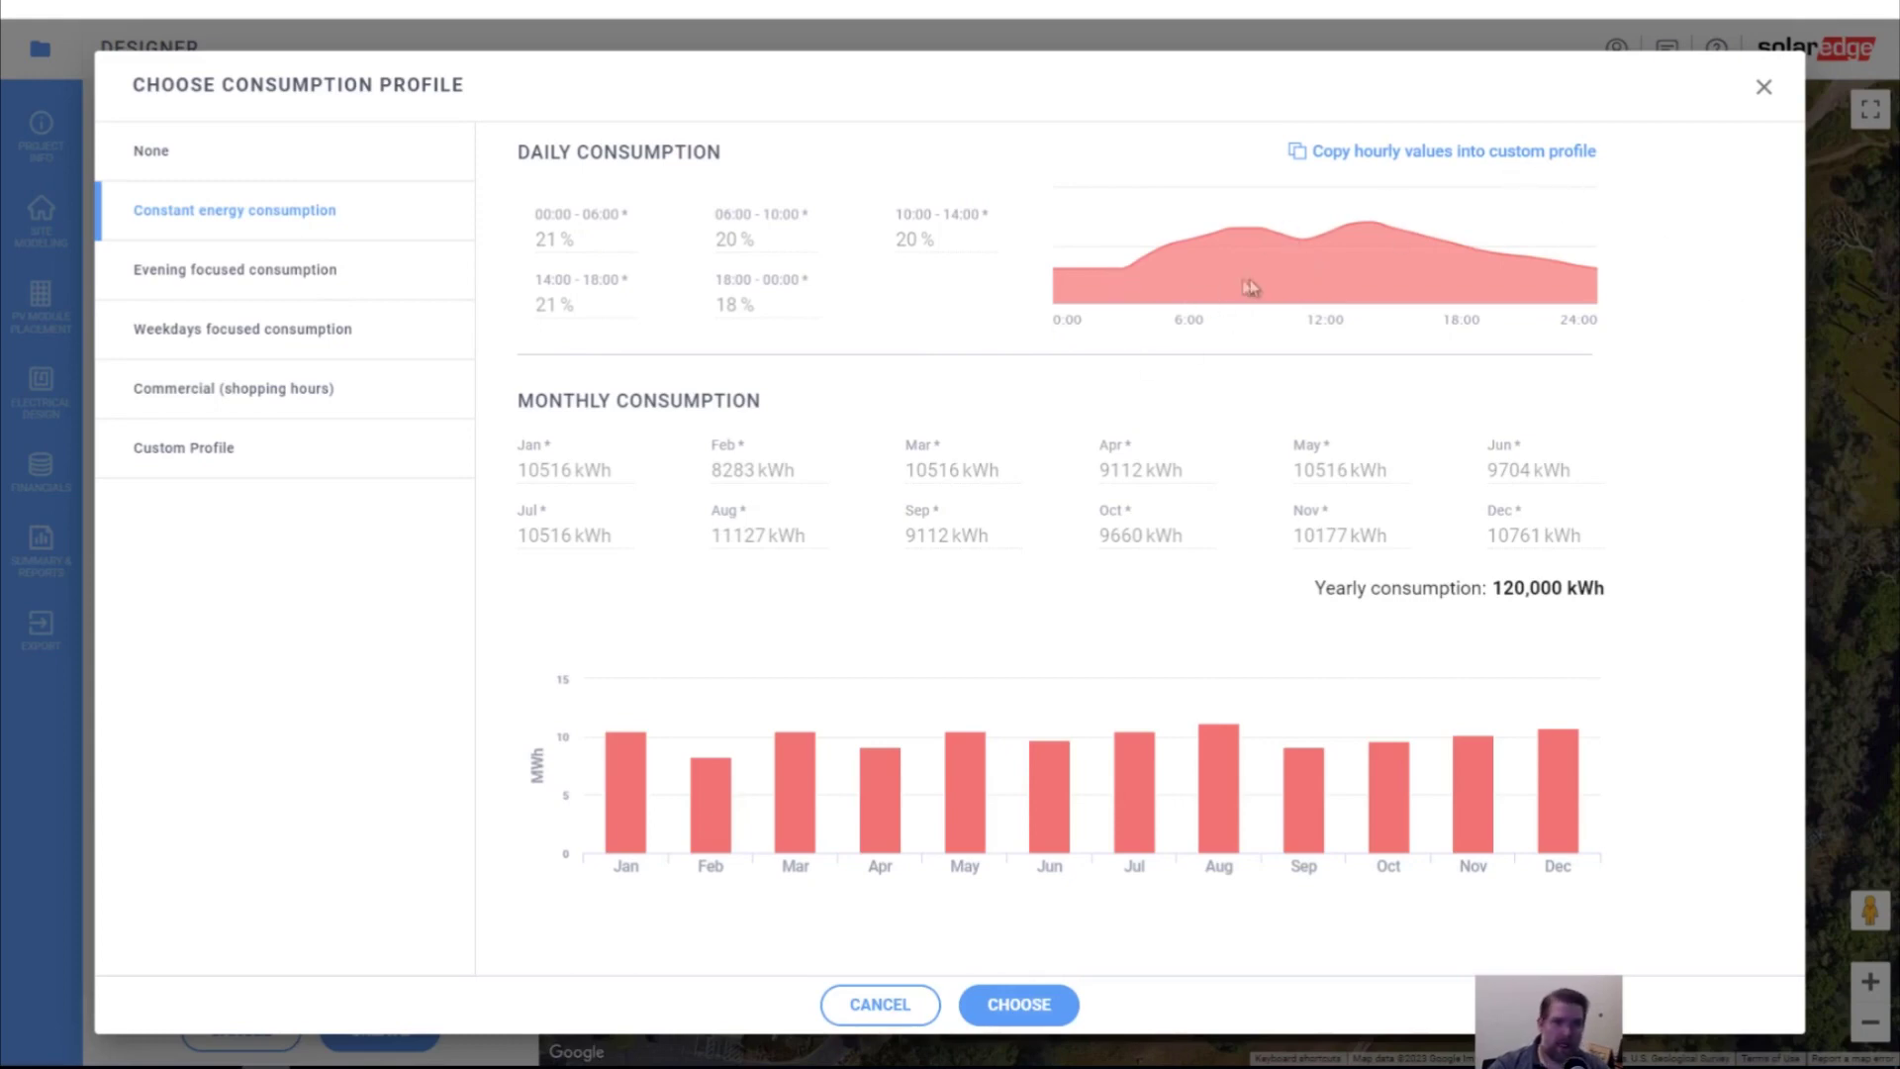
left_click(236, 289)
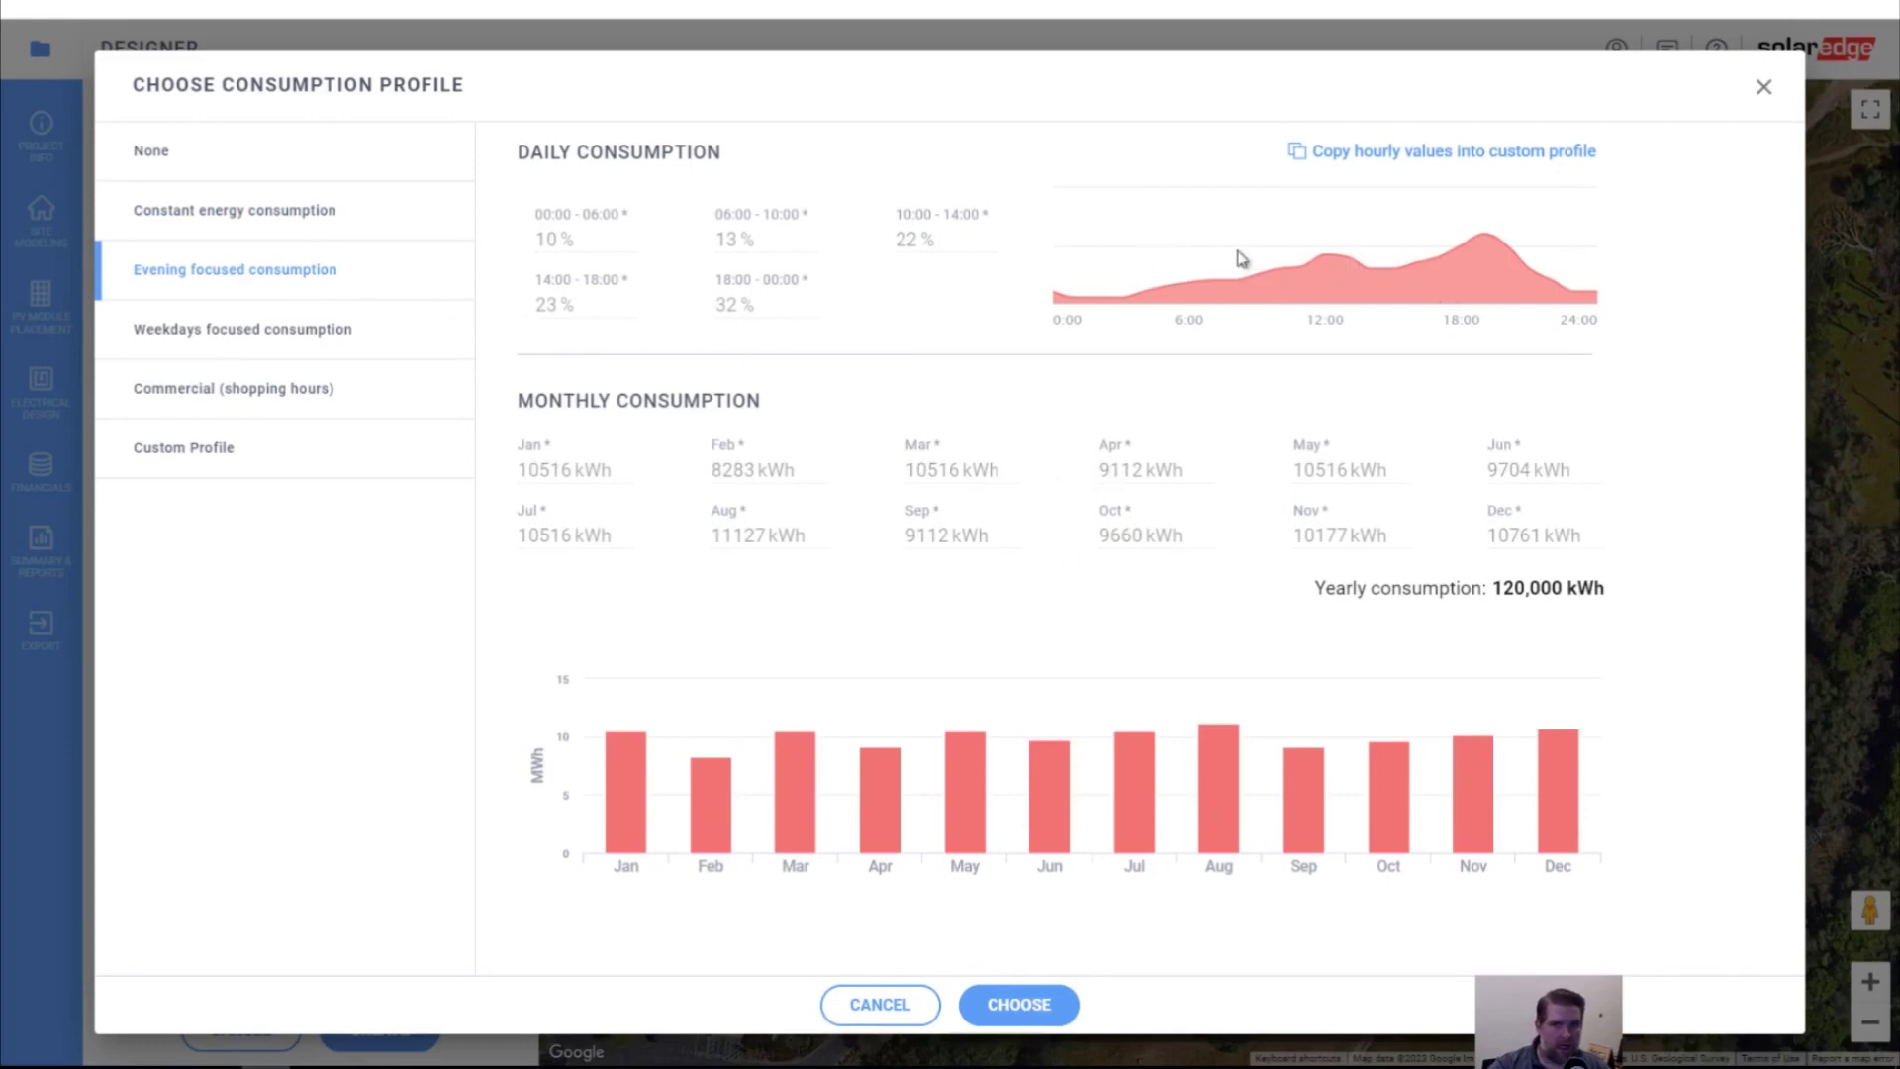
left_click(241, 330)
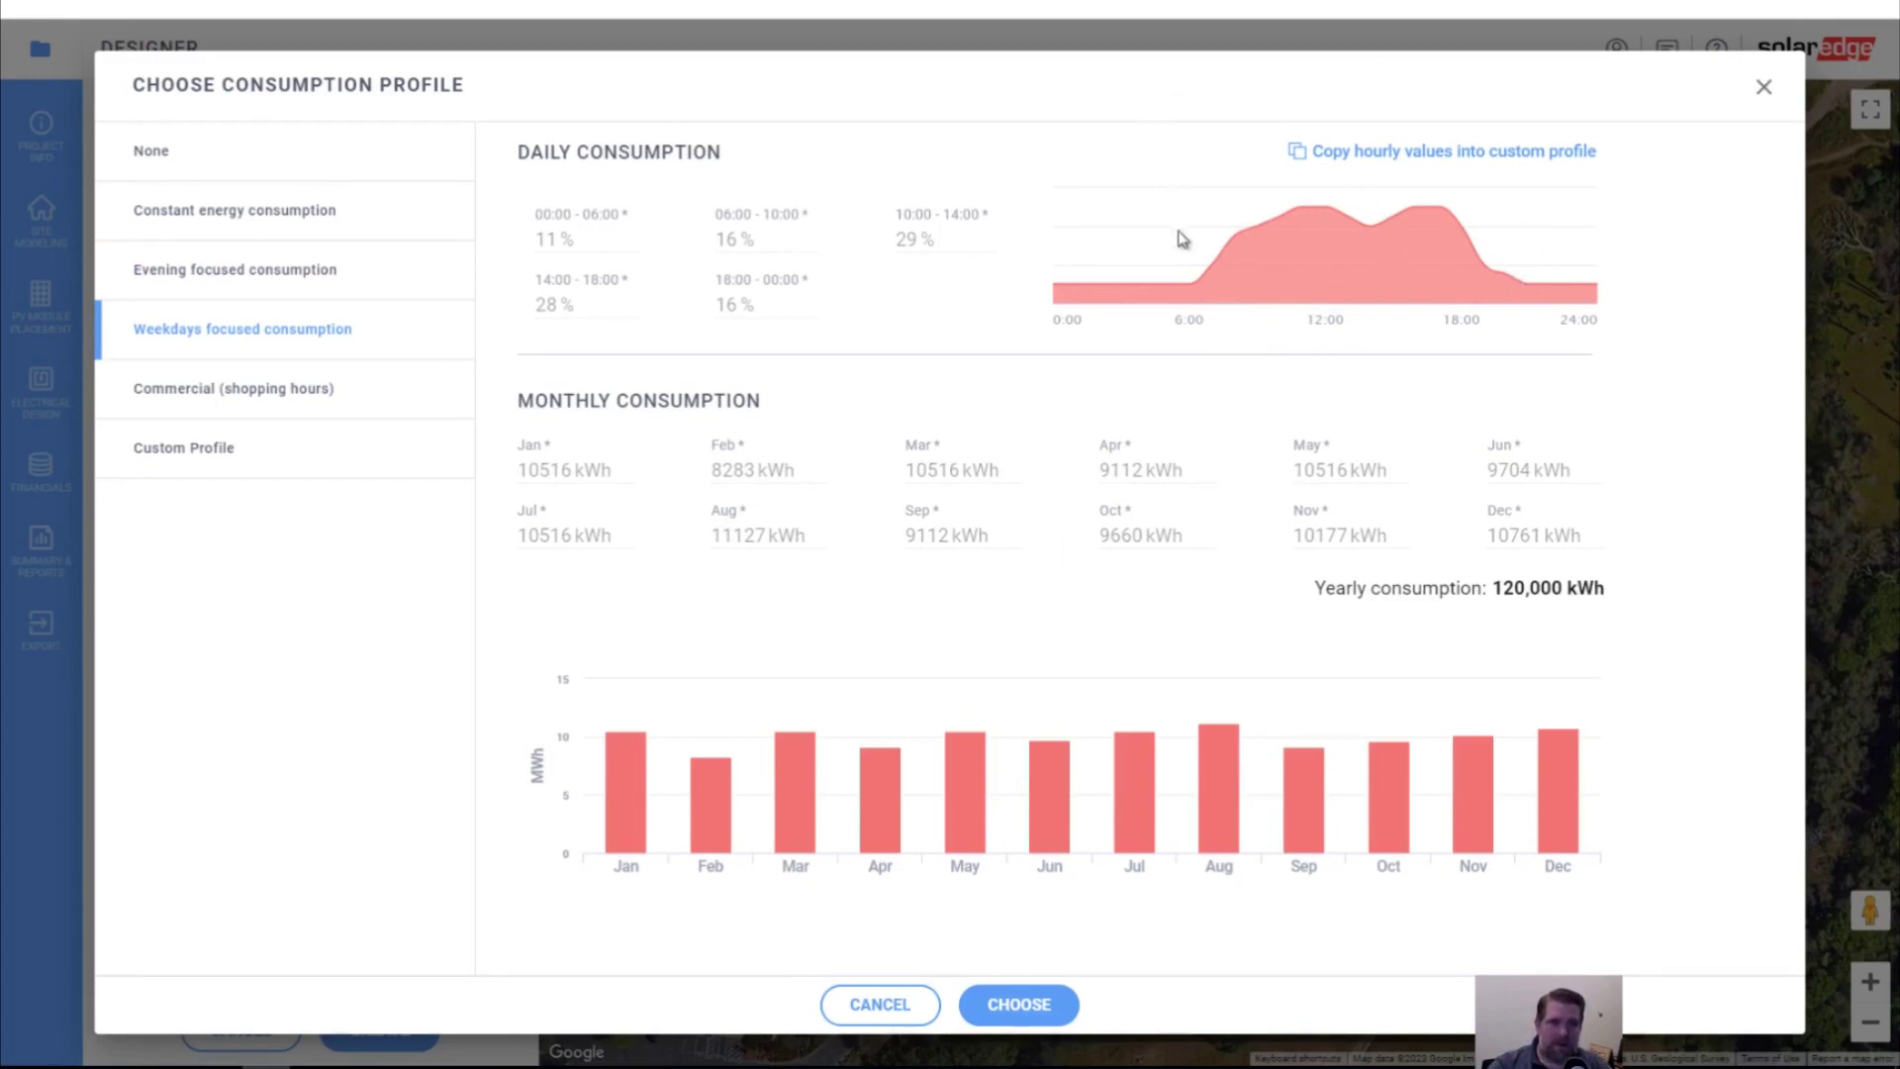
left_click(277, 386)
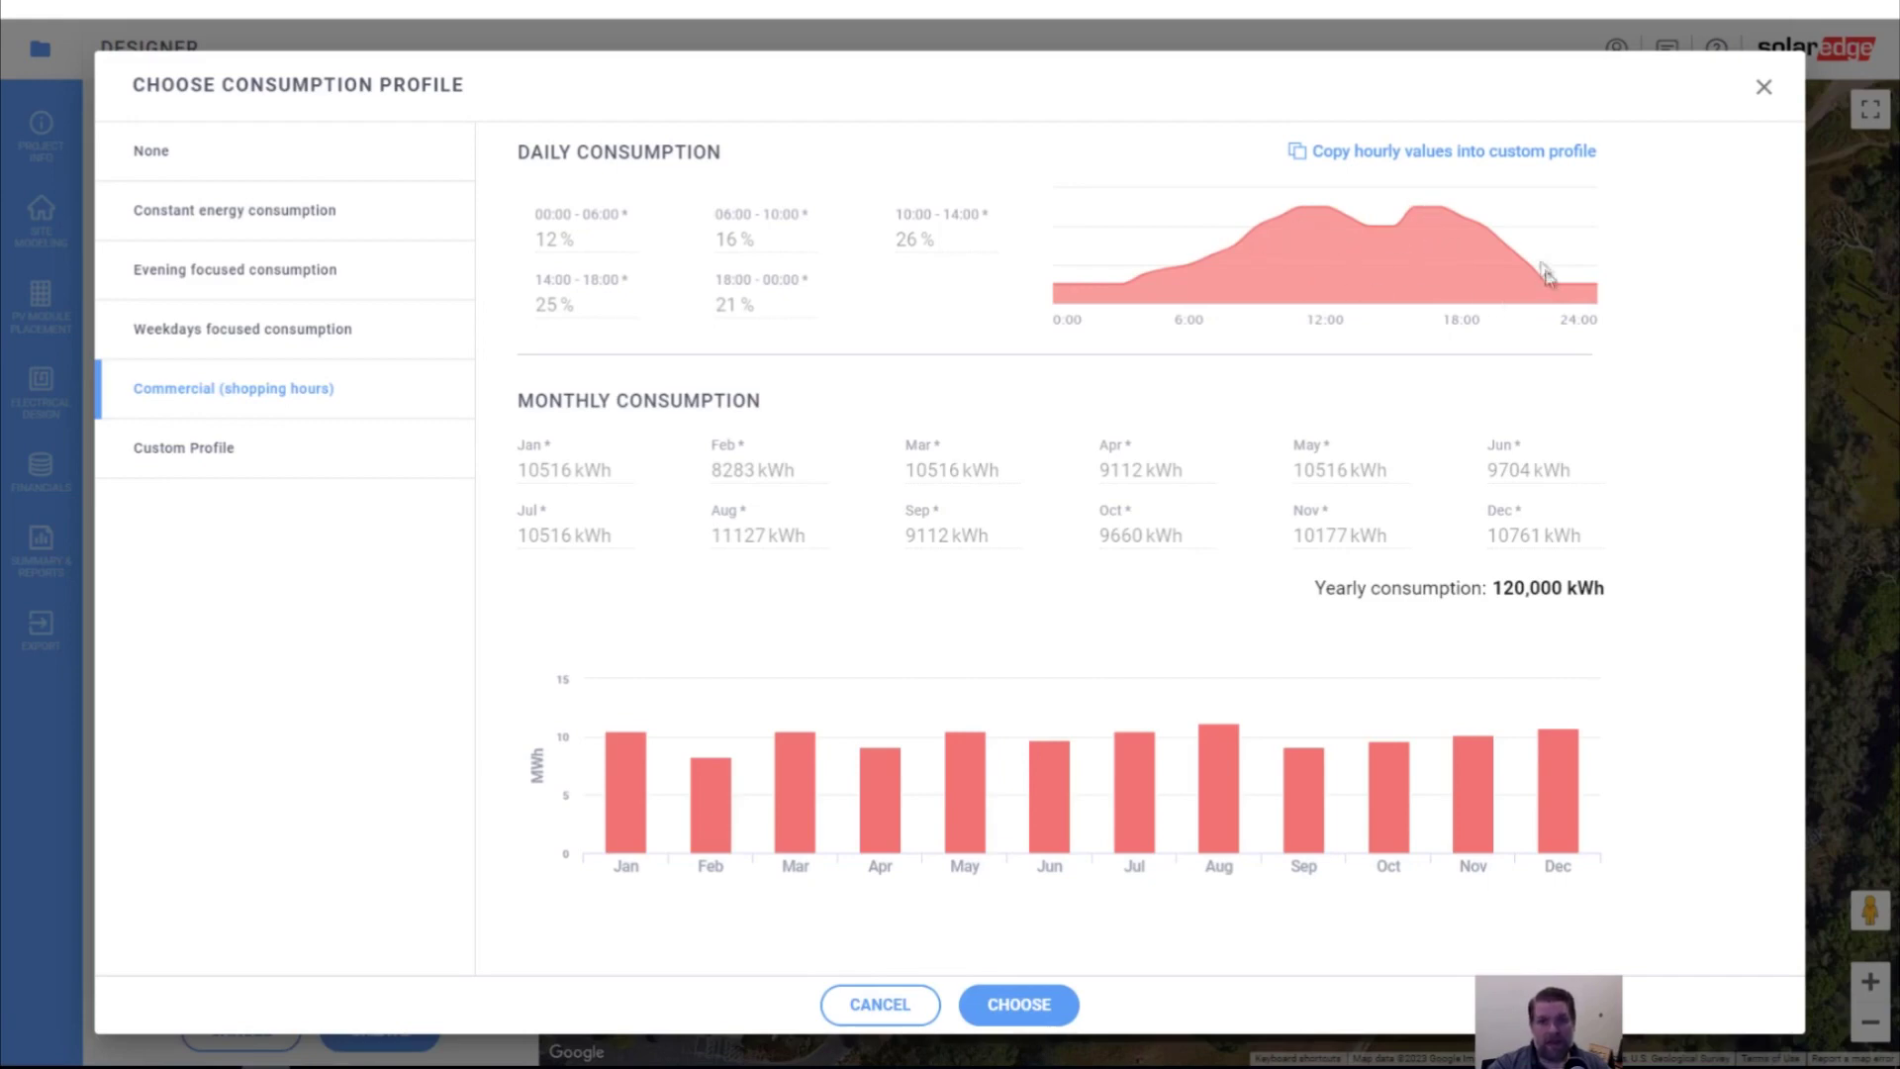
left_click(196, 451)
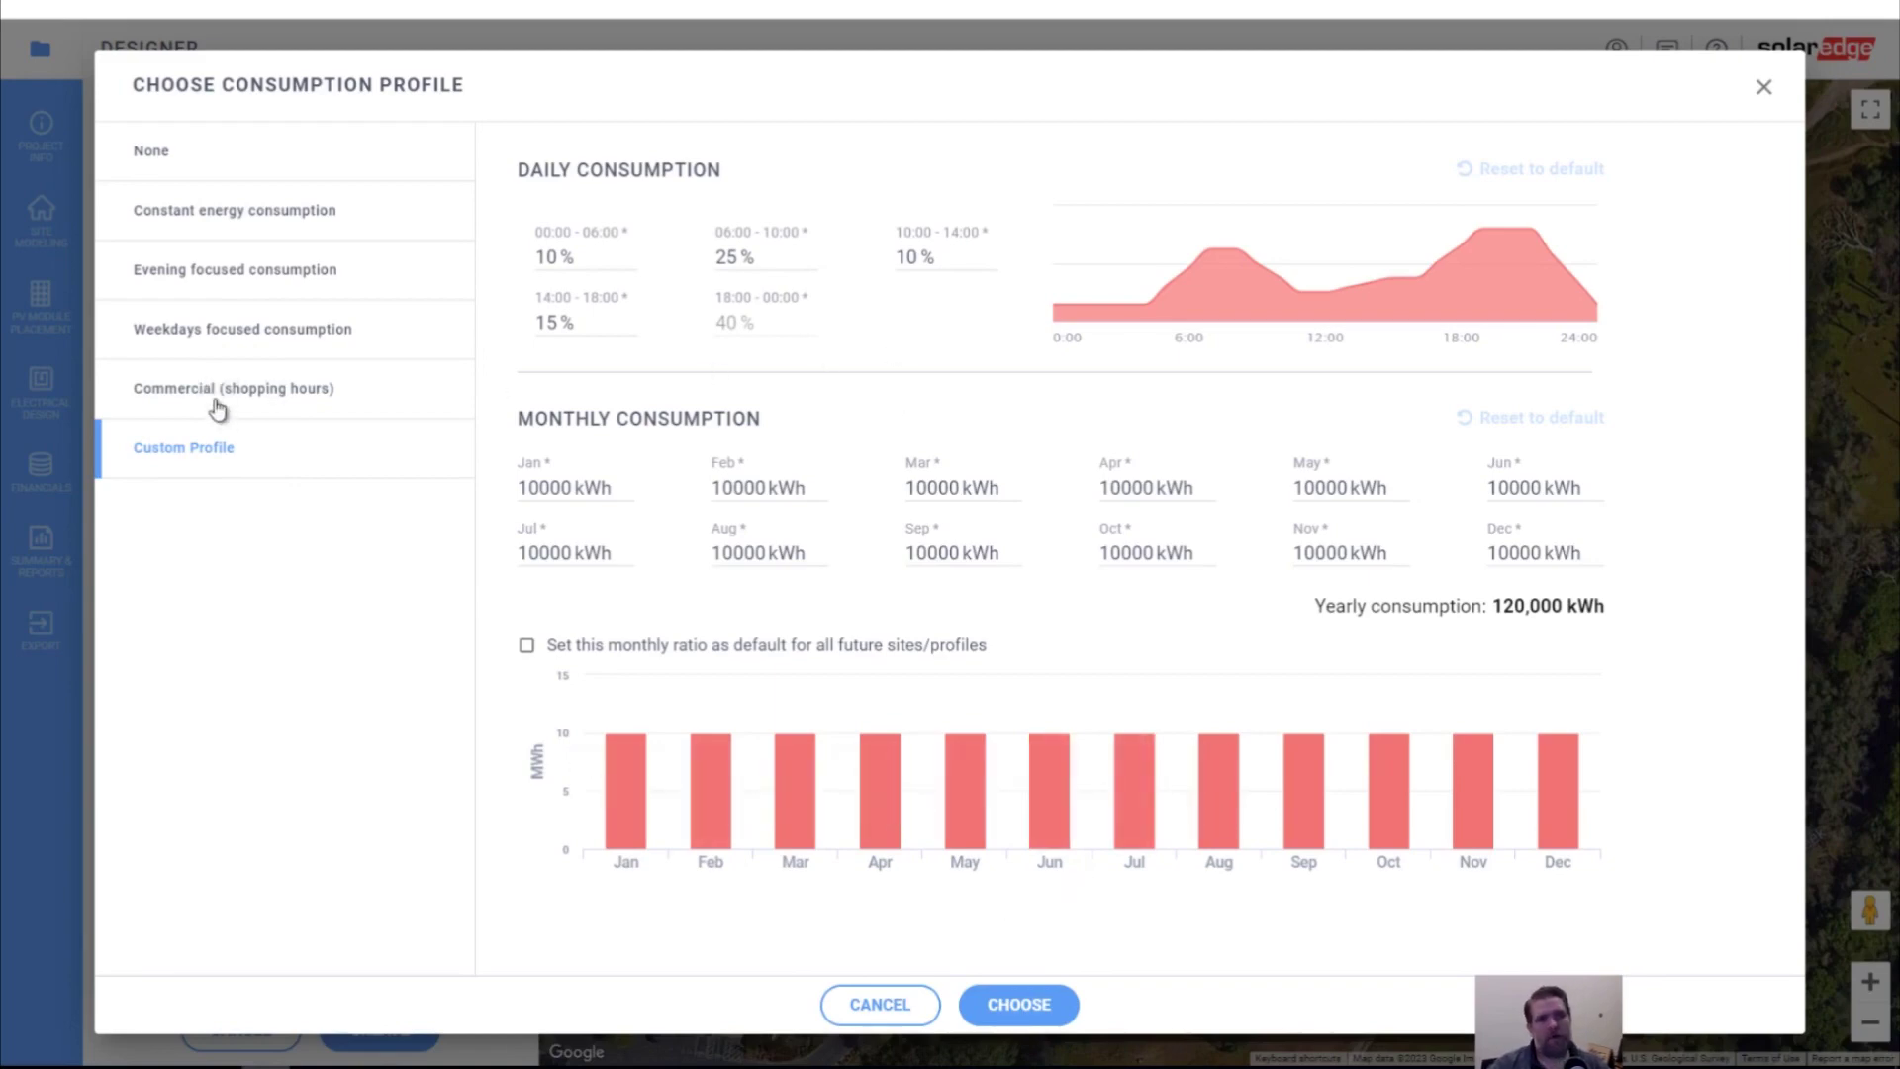
left_click(315, 344)
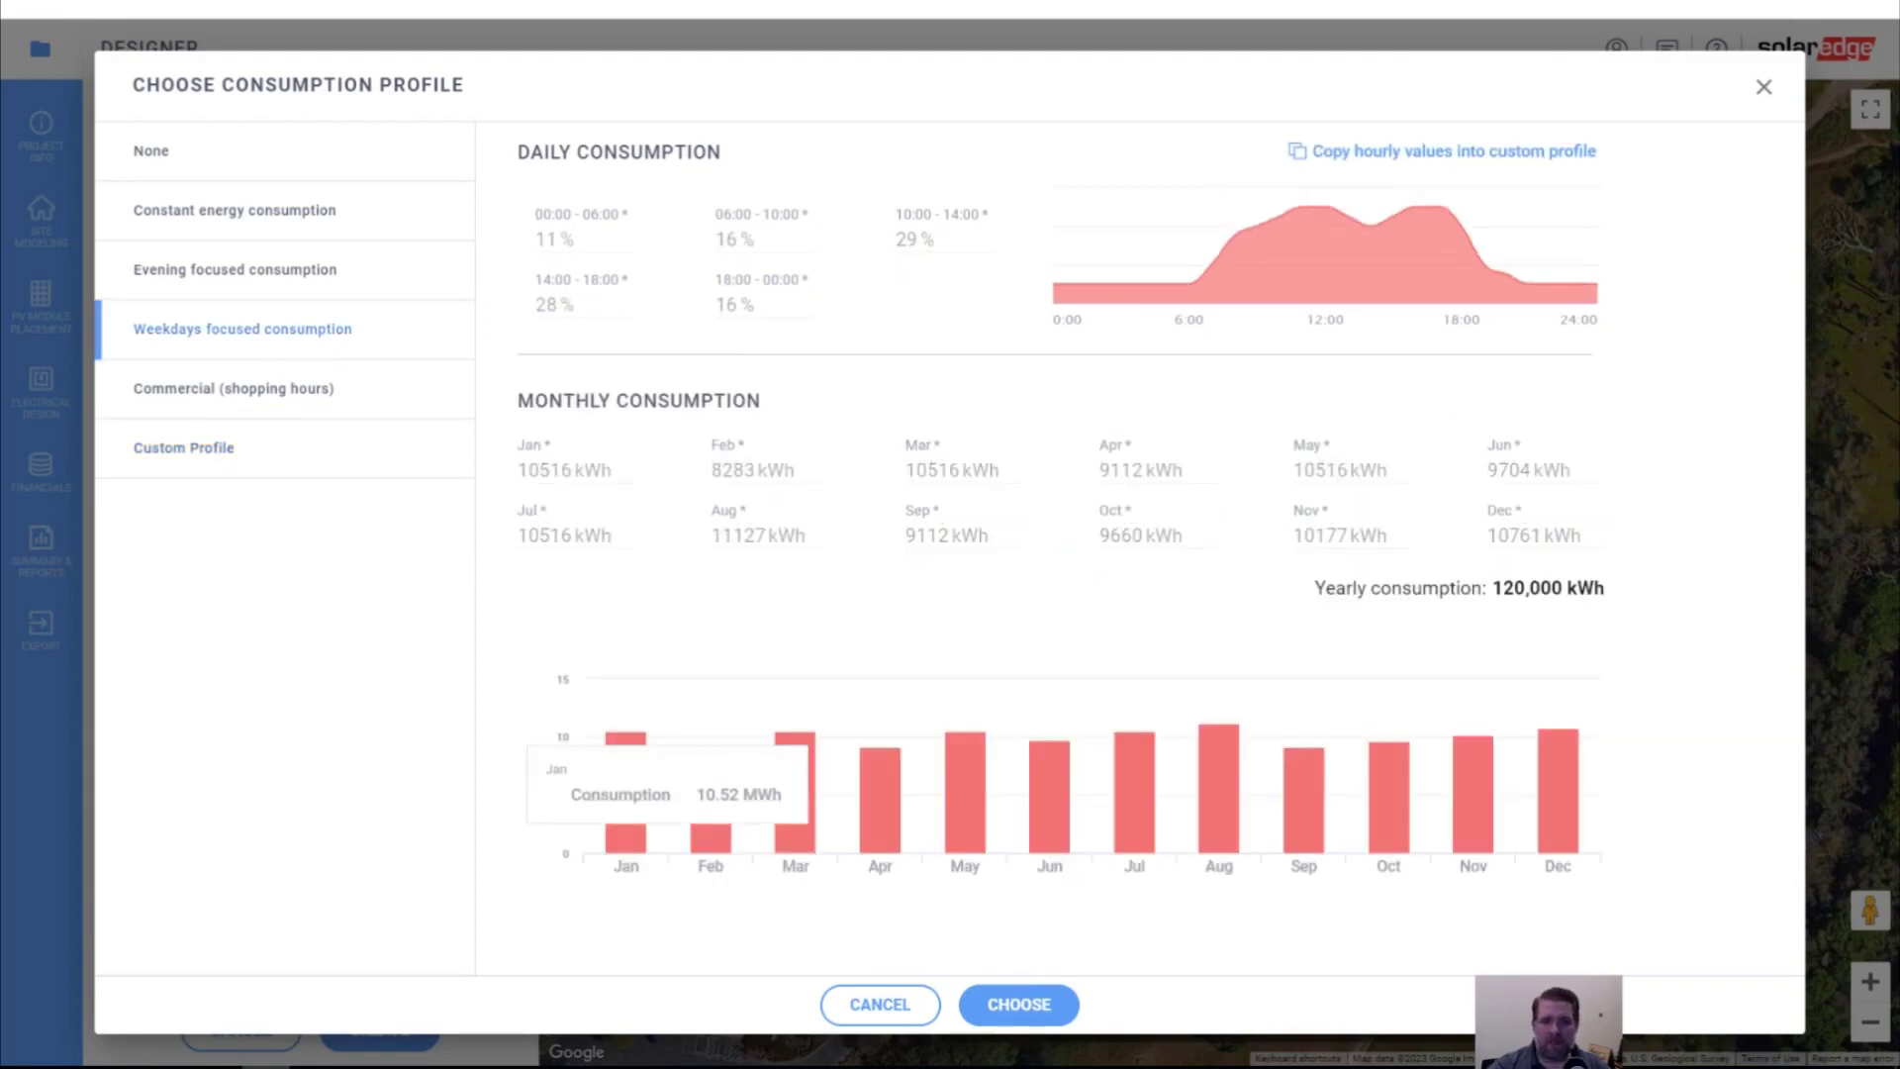
left_click(1050, 1007)
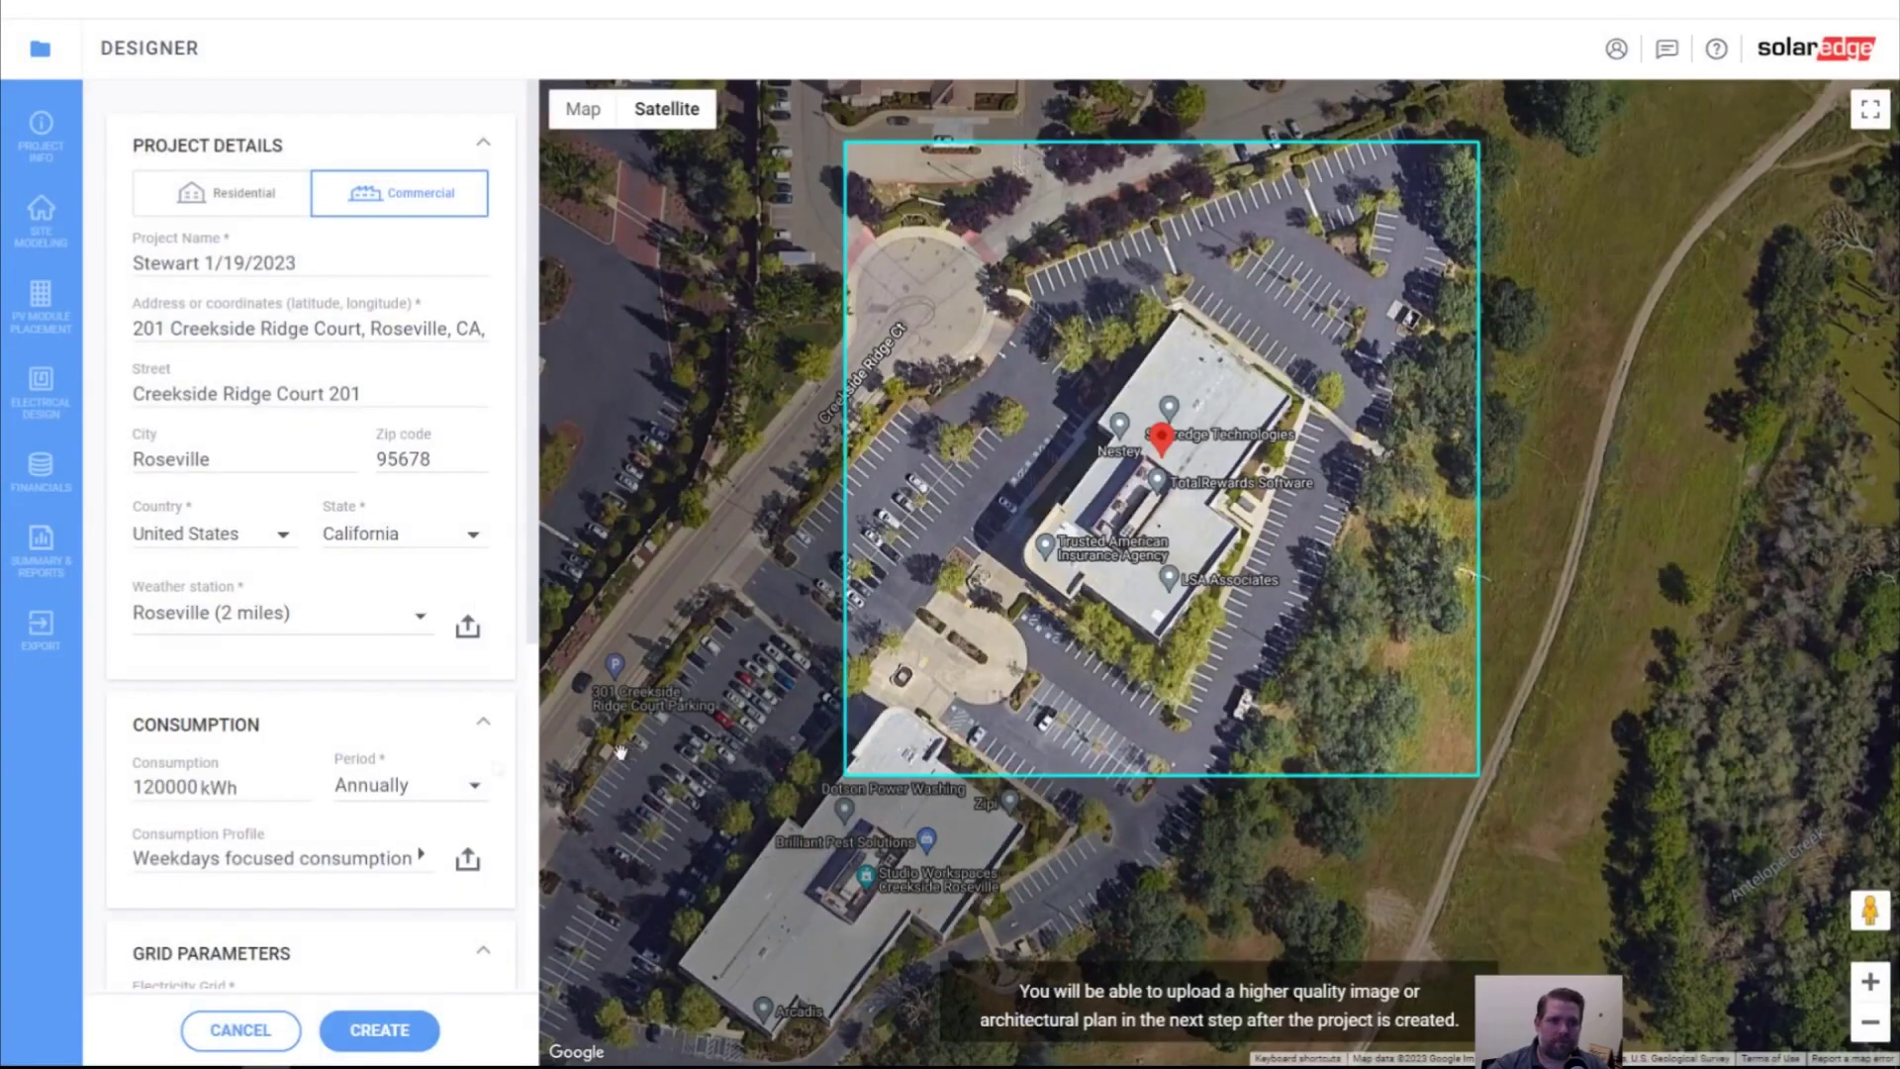
Select 480V L-L, 277V L-N as the electricity grid under Grid Parameters
scroll(347, 768, "down", 4)
left_click(286, 622)
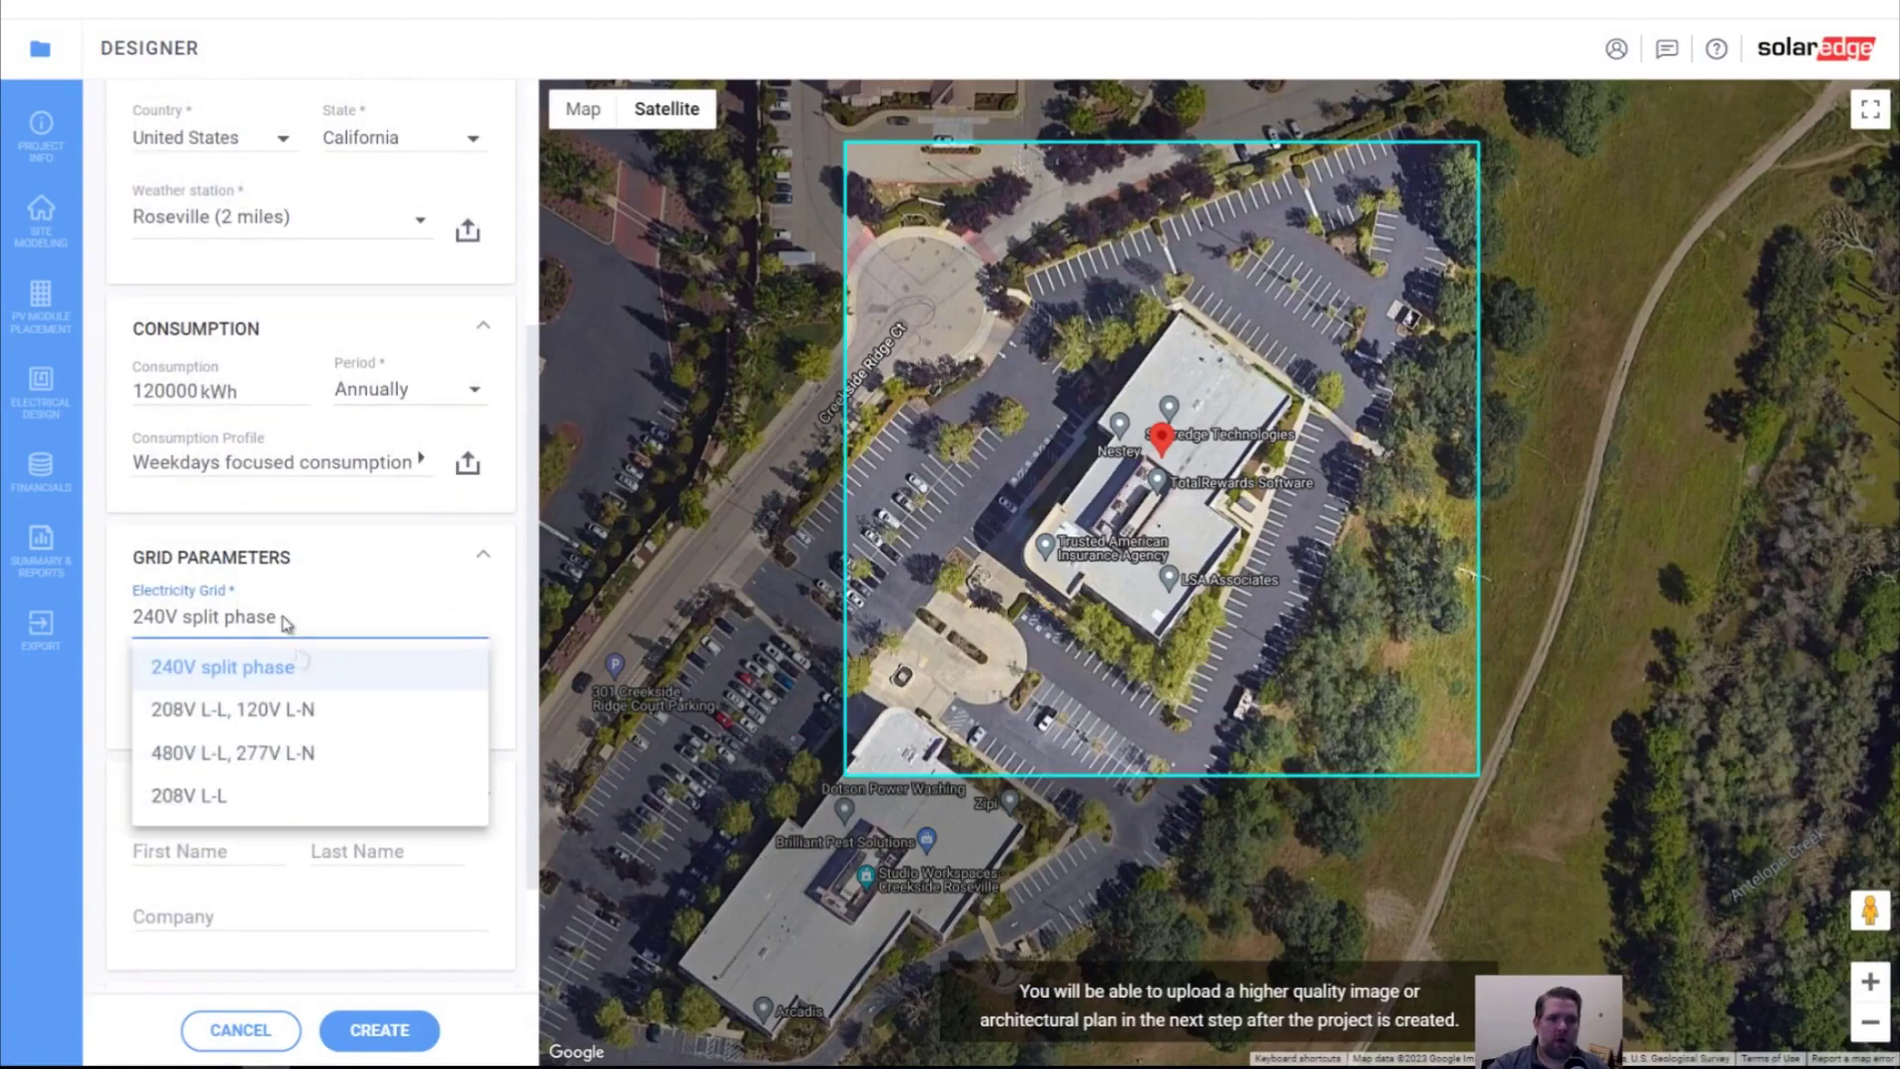
left_click(273, 760)
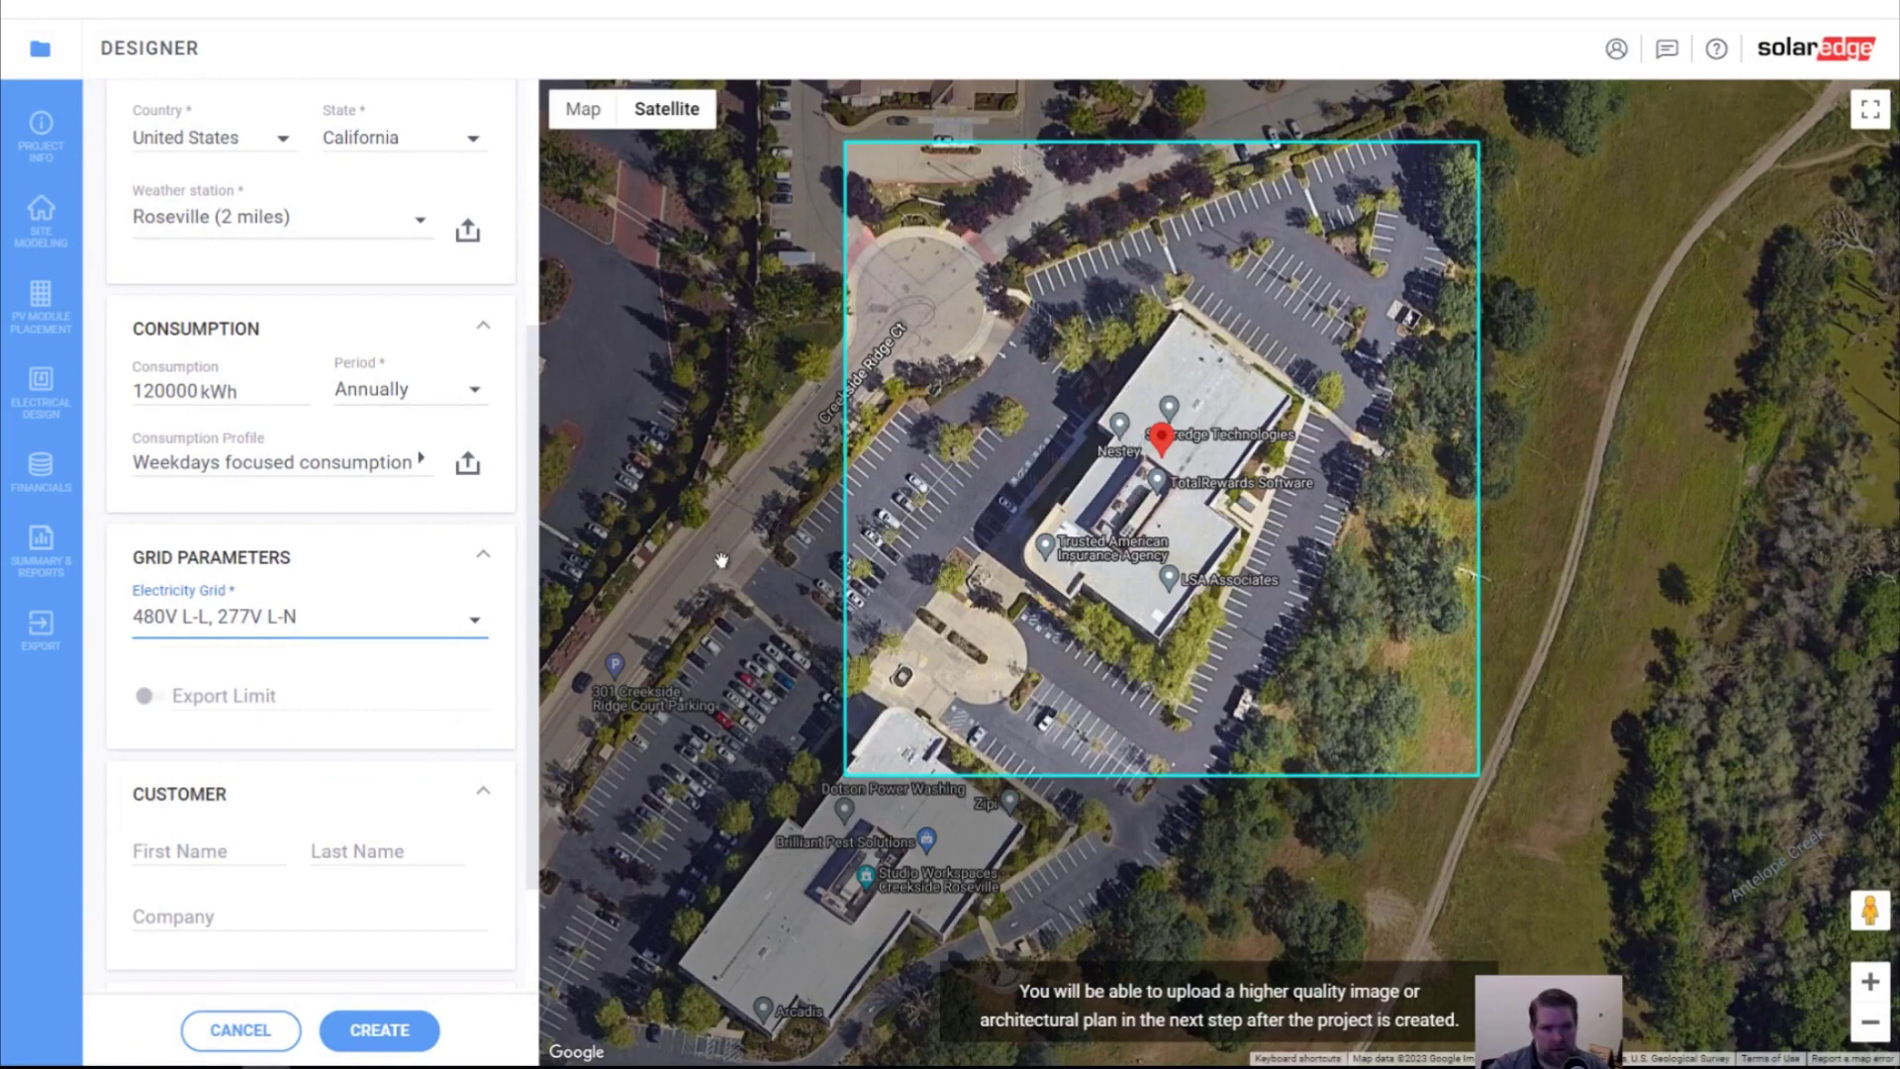
scroll(342, 803, "down", 2)
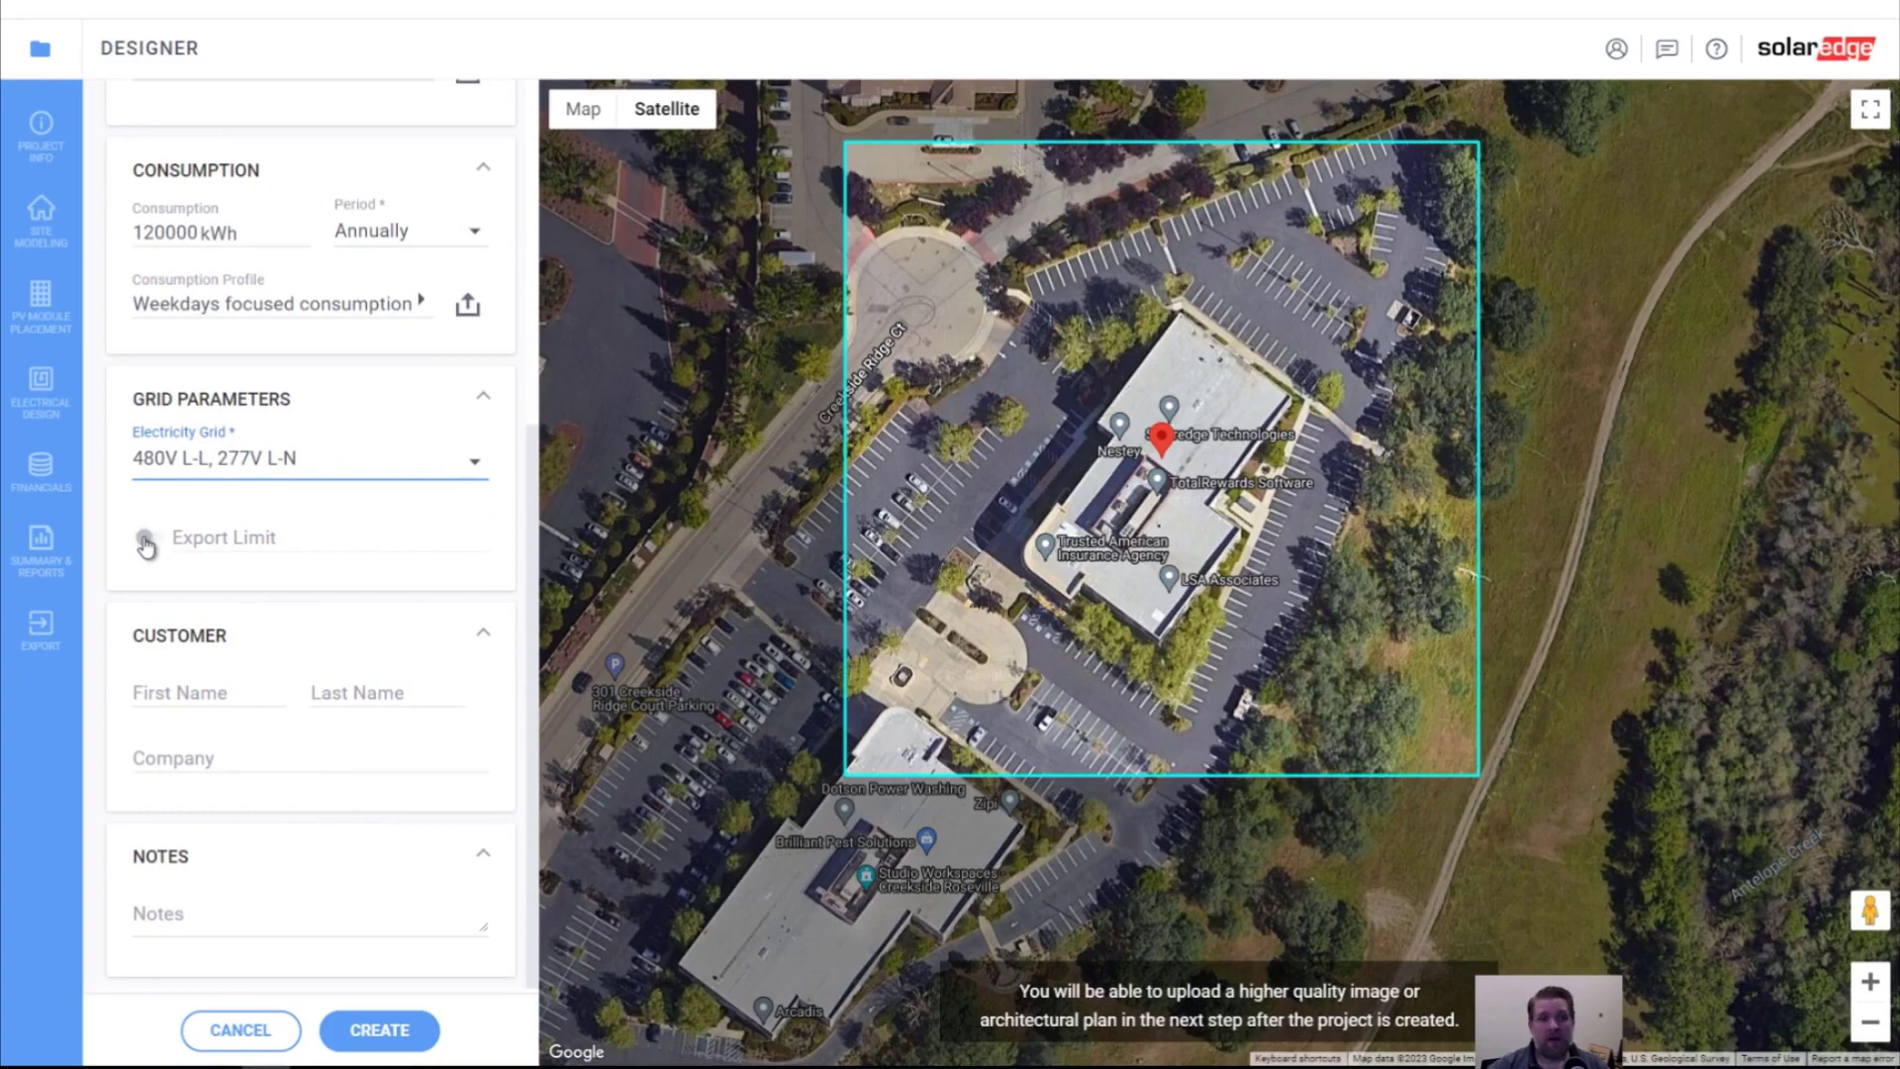
Try a 200 kW export limit, switch it back off, and create the project
left_click(146, 543)
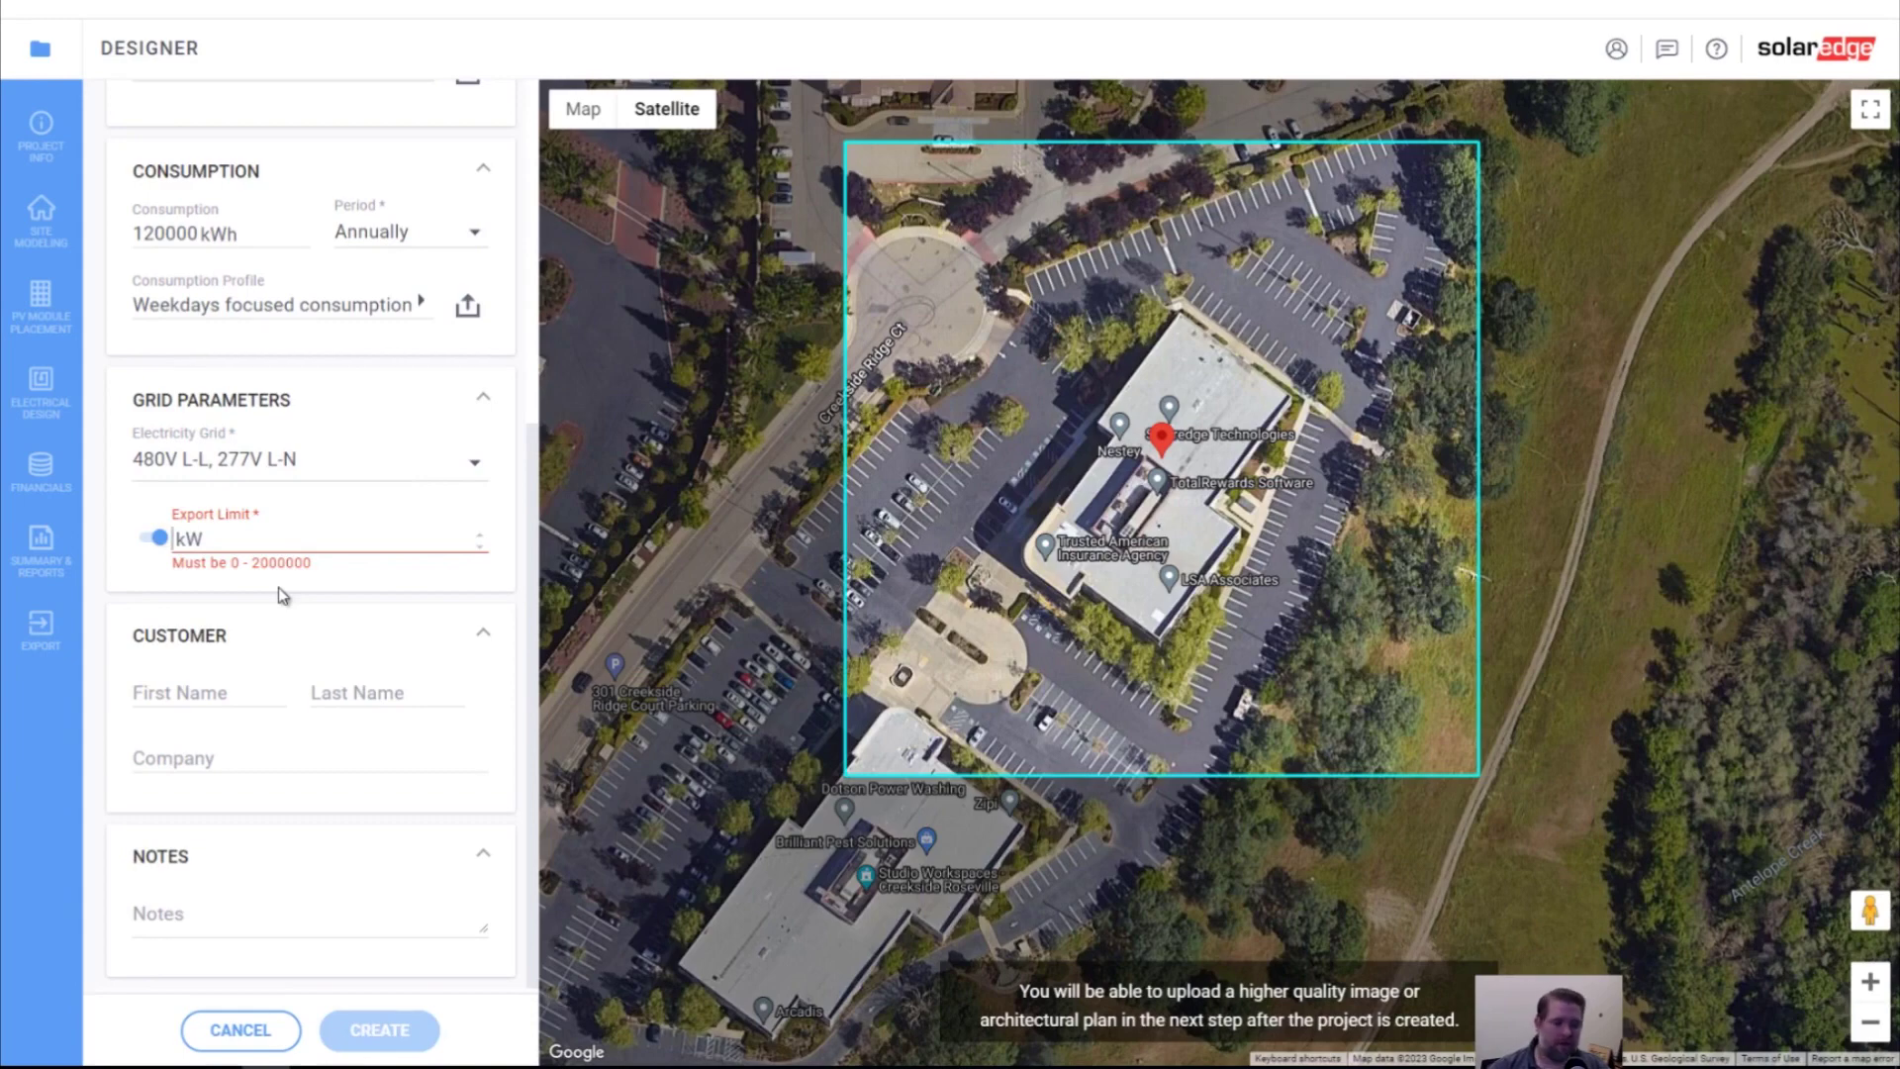
type("200")
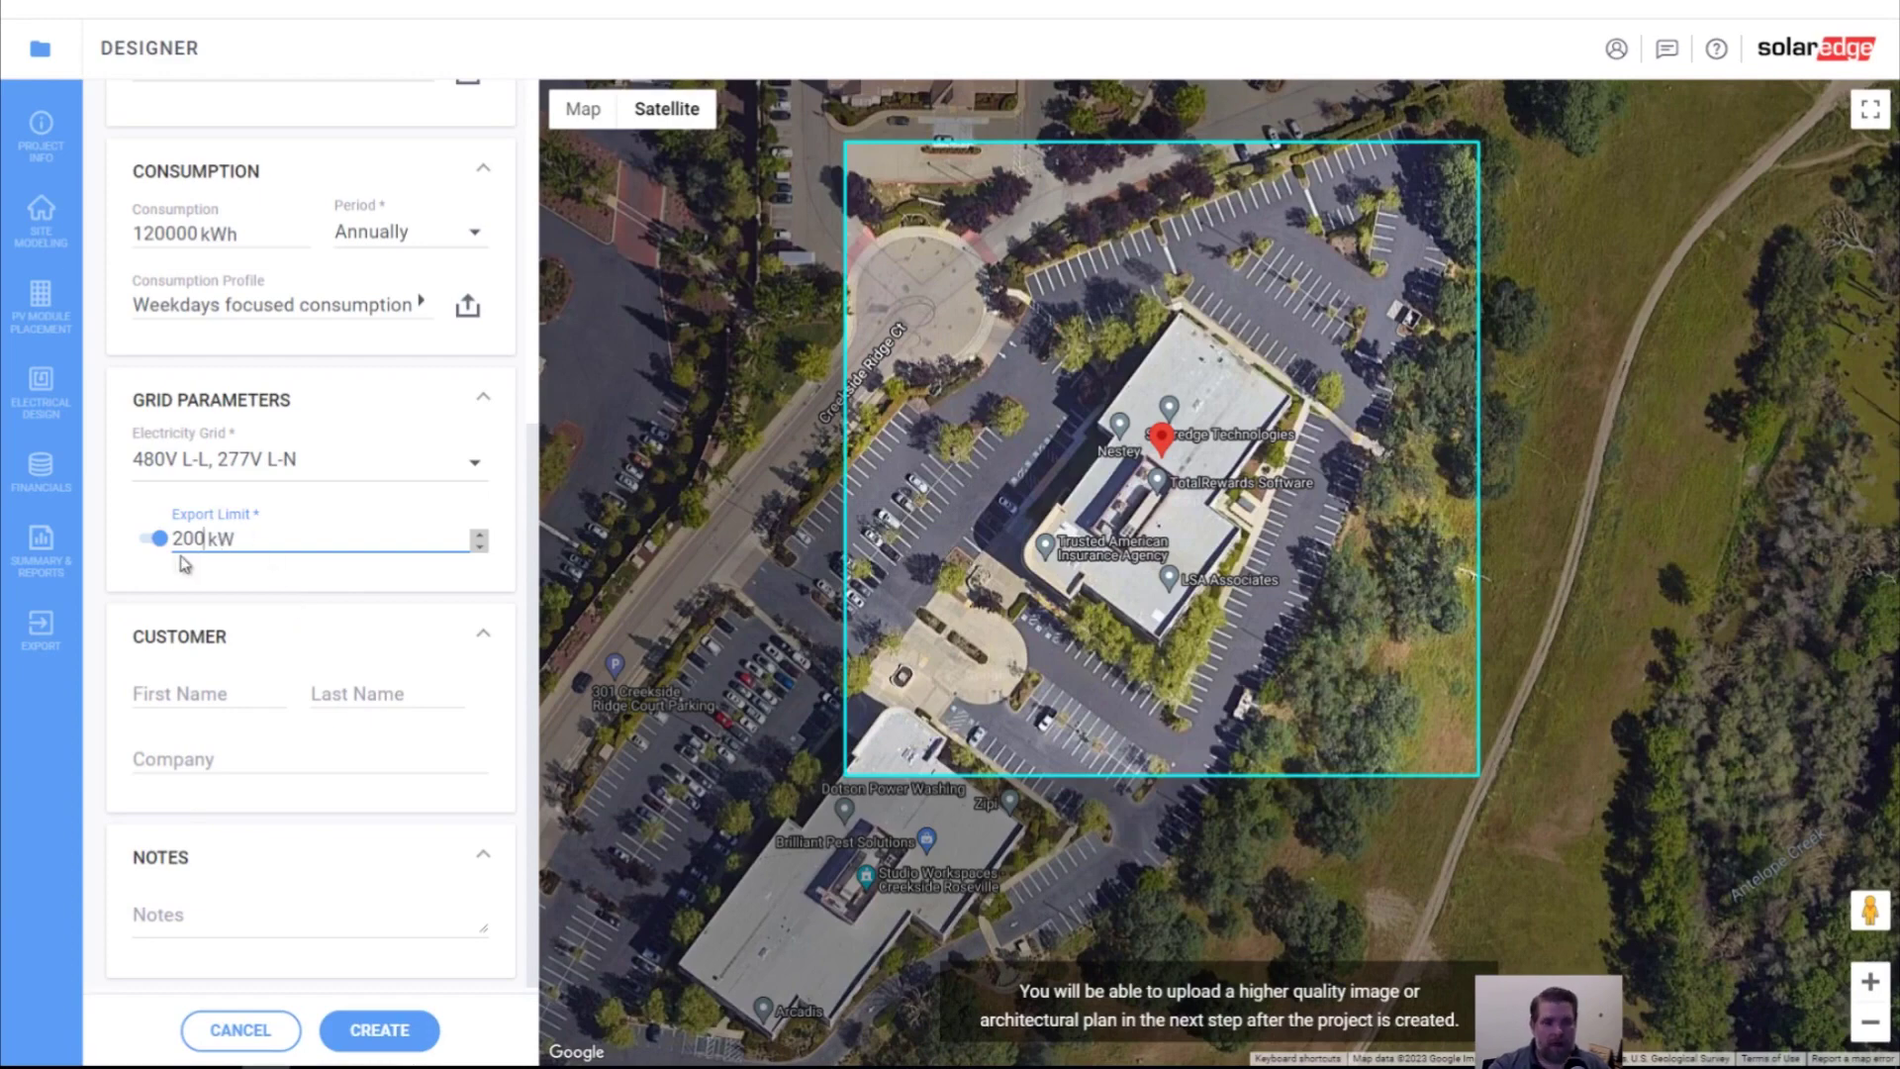
left_click(157, 539)
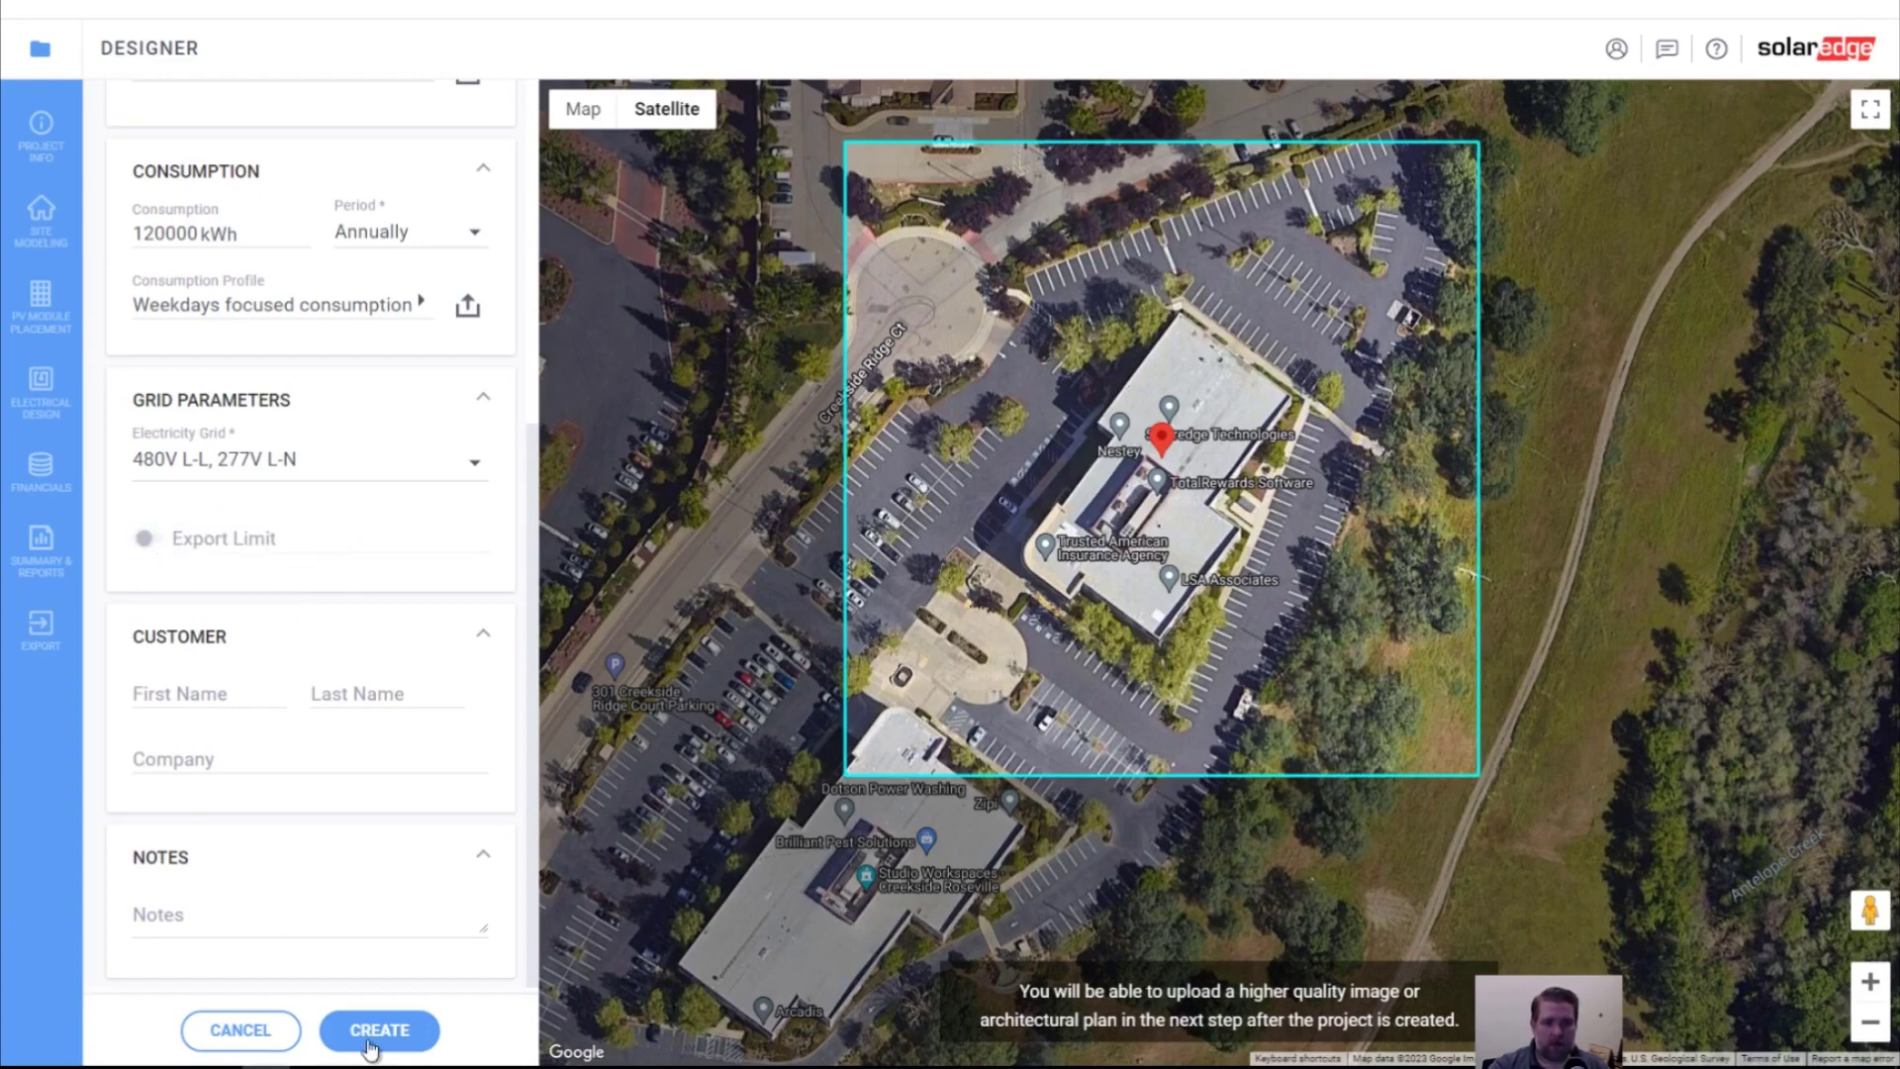
left_click(371, 1040)
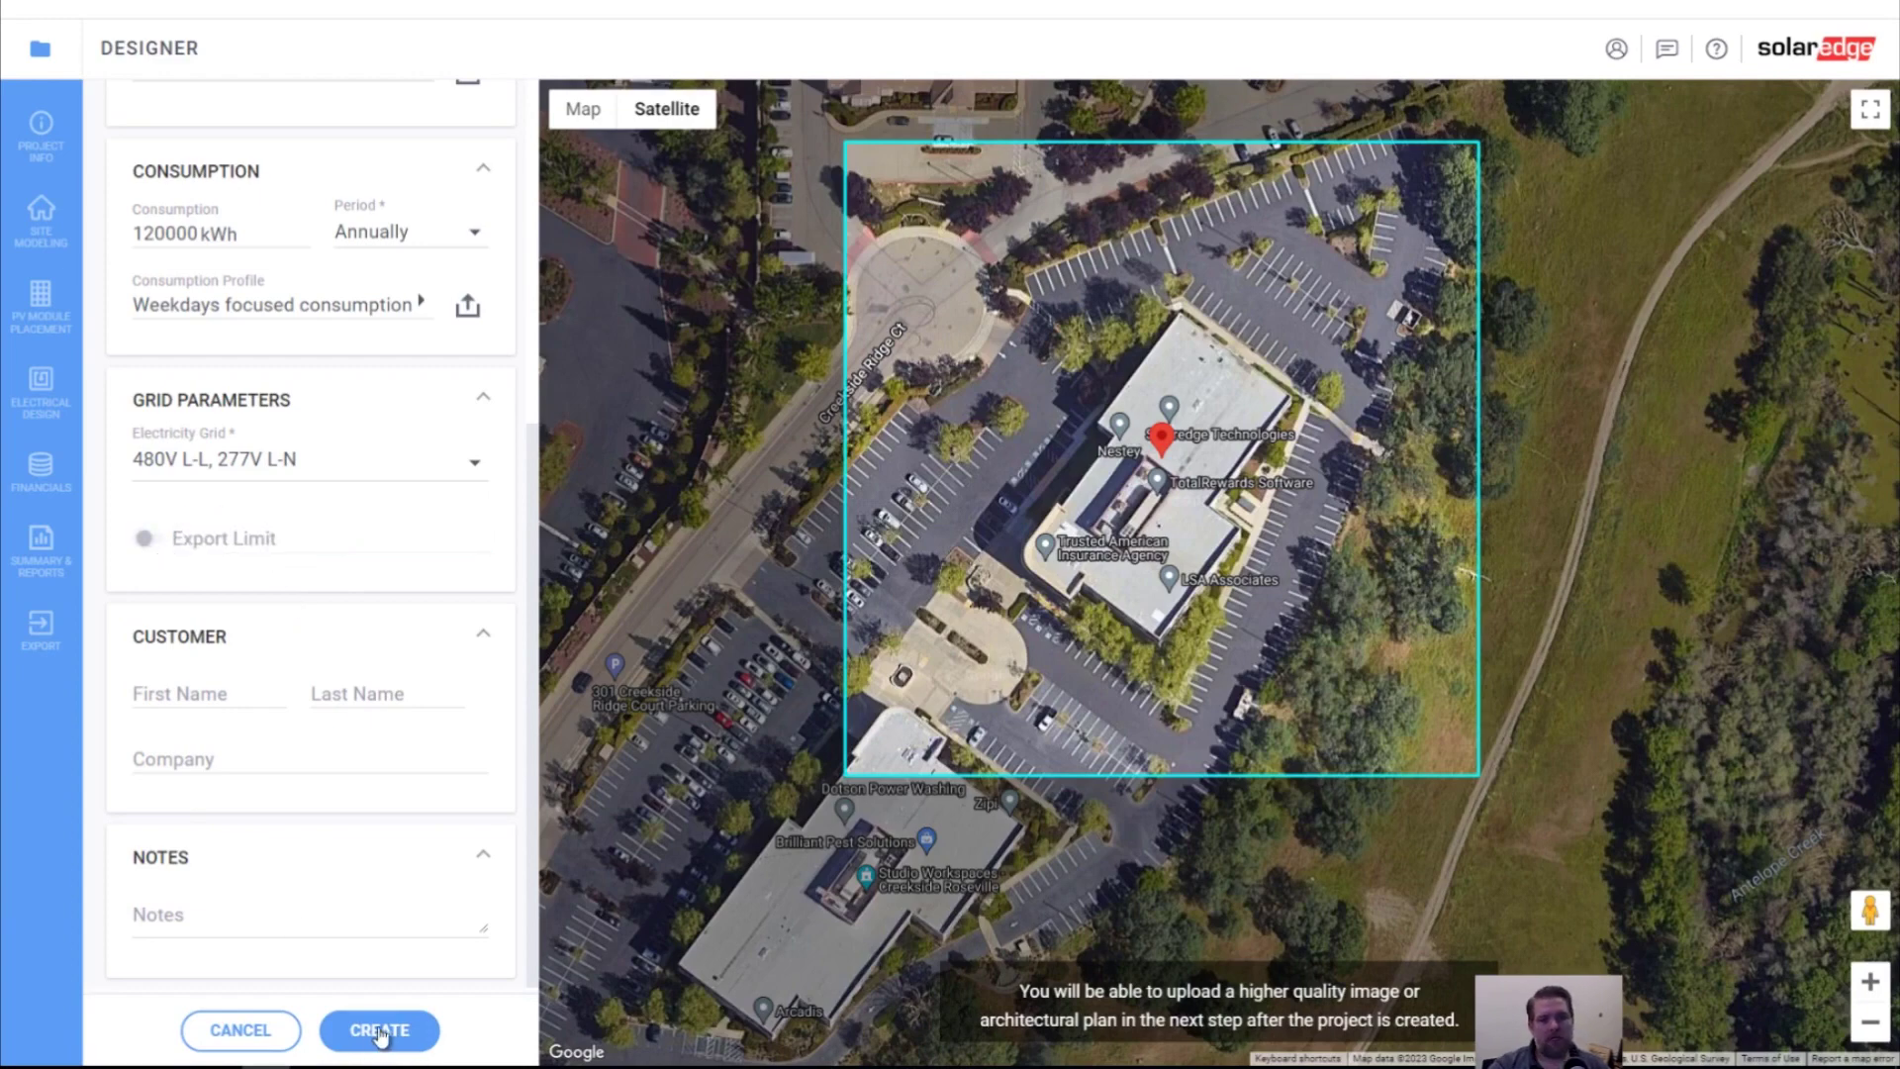